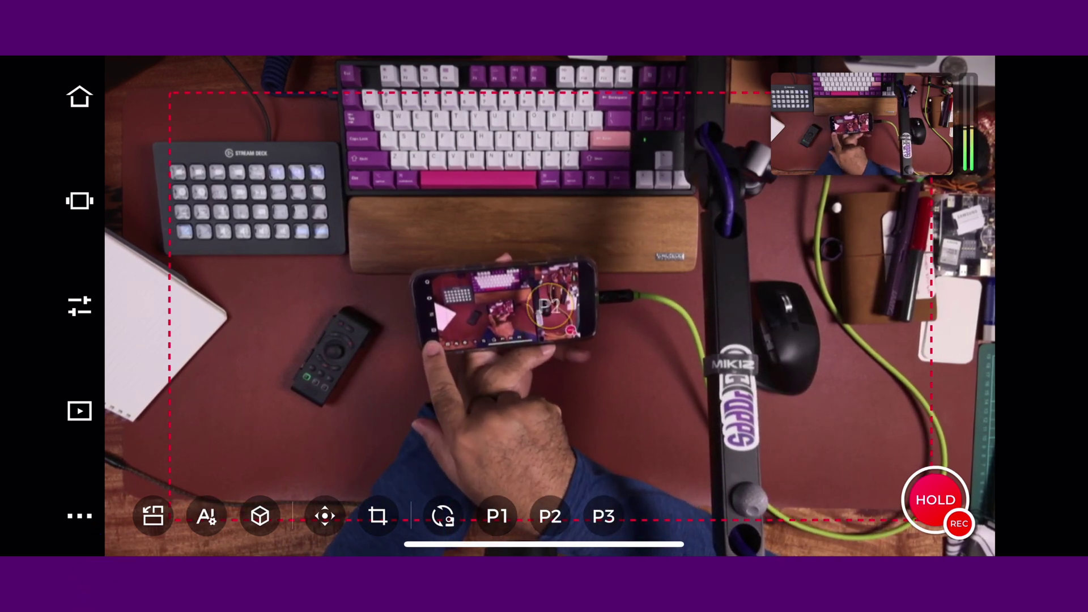
- Open the camera settings panel and go to Media Settings under General Settings
left_click(80, 516)
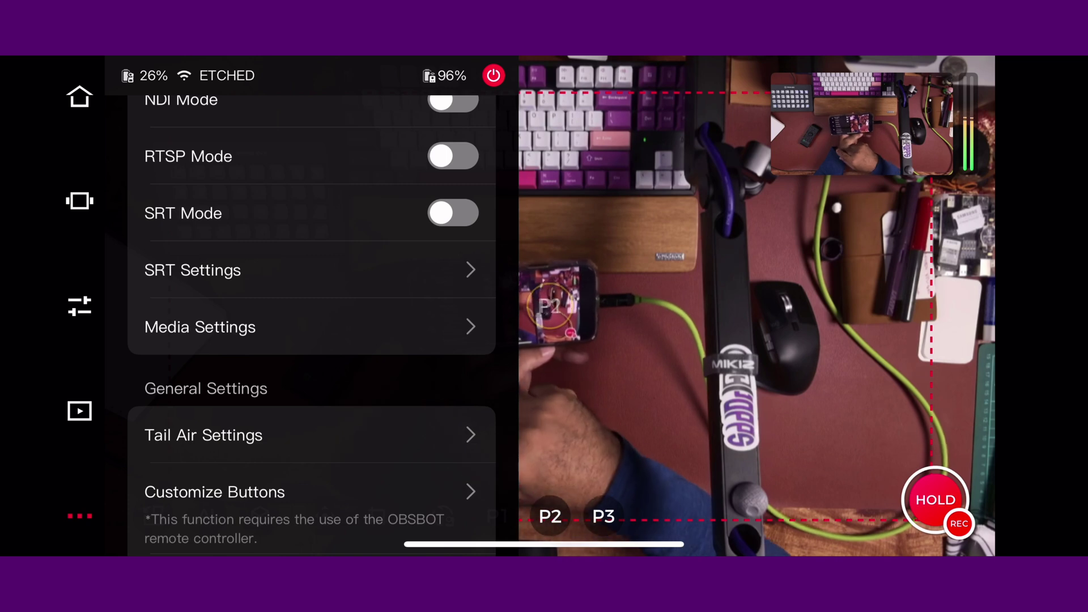
scroll(311, 306, "up", 5)
scroll(312, 306, "down", 10)
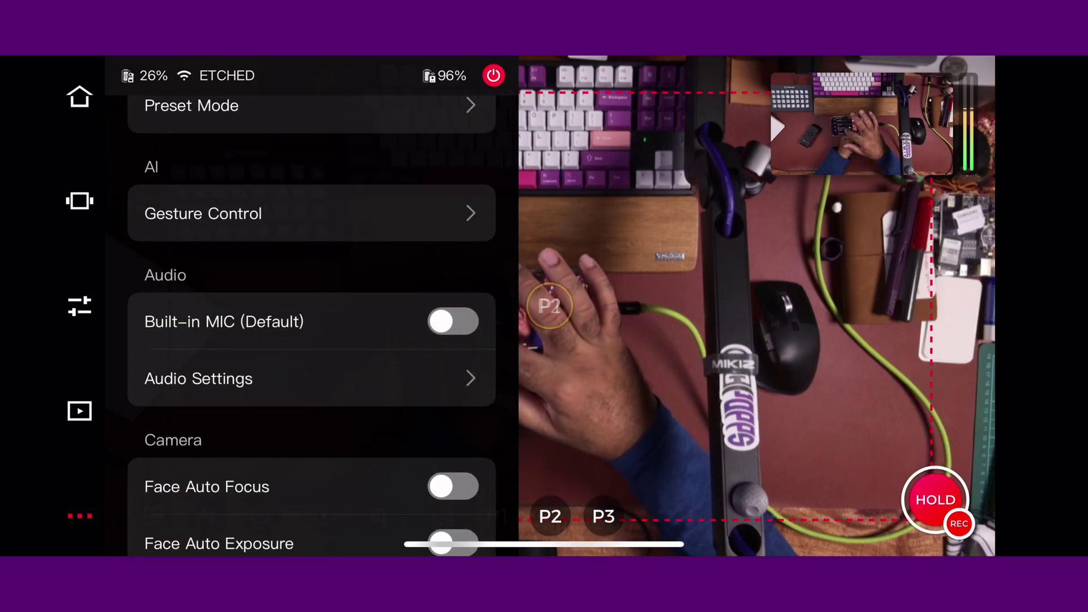
scroll(311, 306, "down", 5)
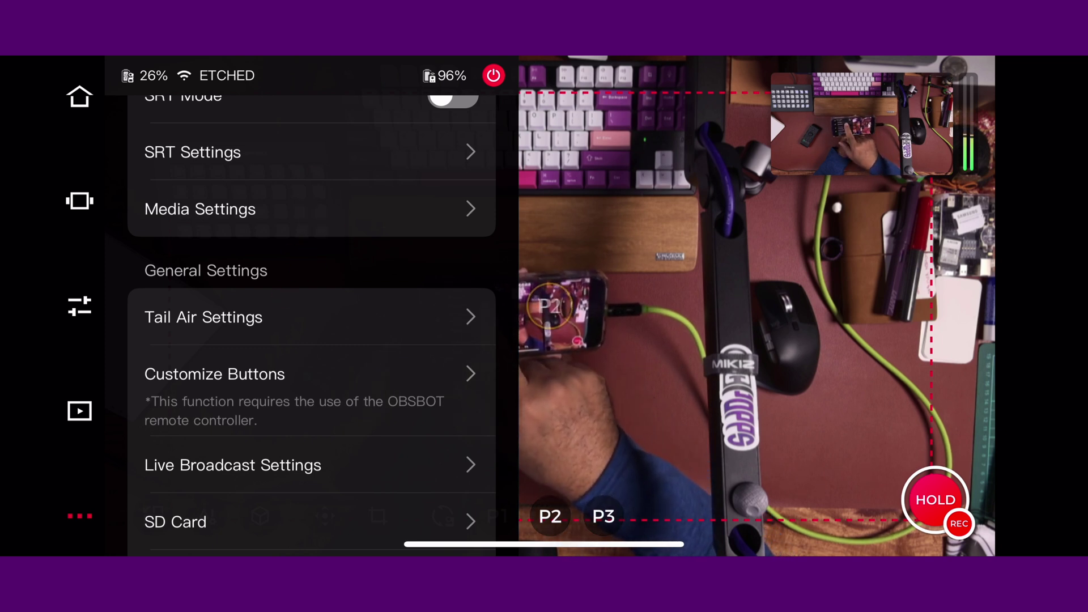
left_click(200, 209)
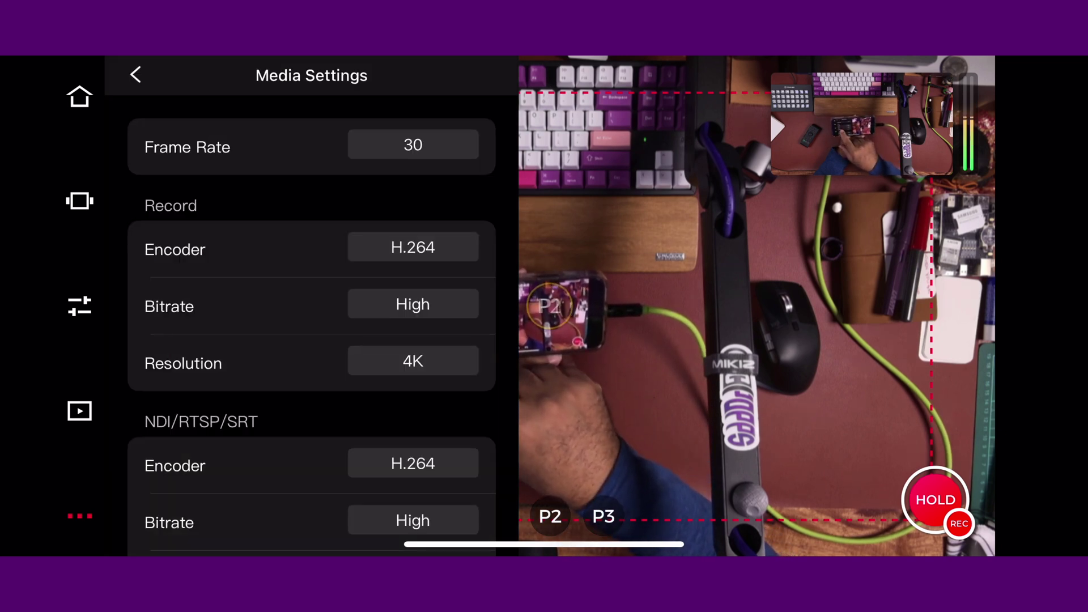
- Check the 30 fps frame rate and set the recording encoder to H.265
left_click(413, 145)
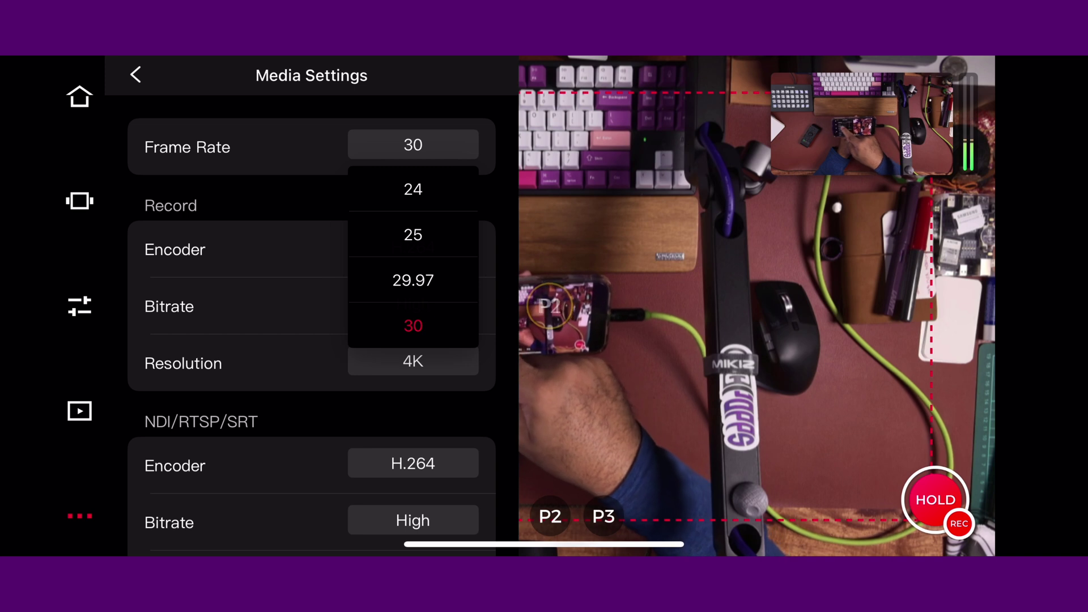
left_click(413, 247)
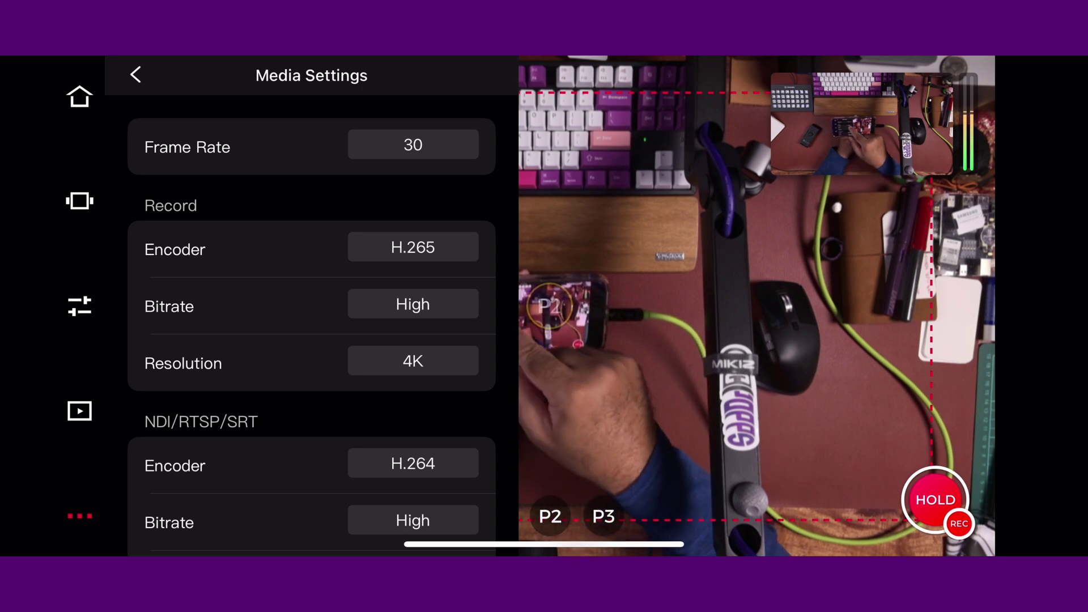
left_click(413, 247)
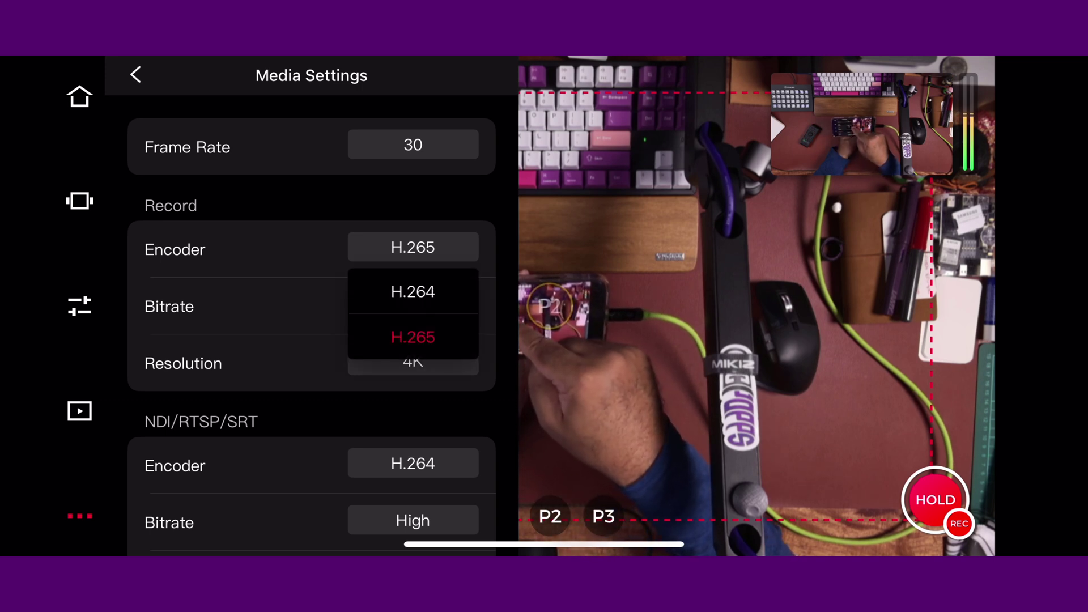
left_click(413, 337)
- Keep the recording bitrate at High and review the 4K recording resolution options
left_click(413, 304)
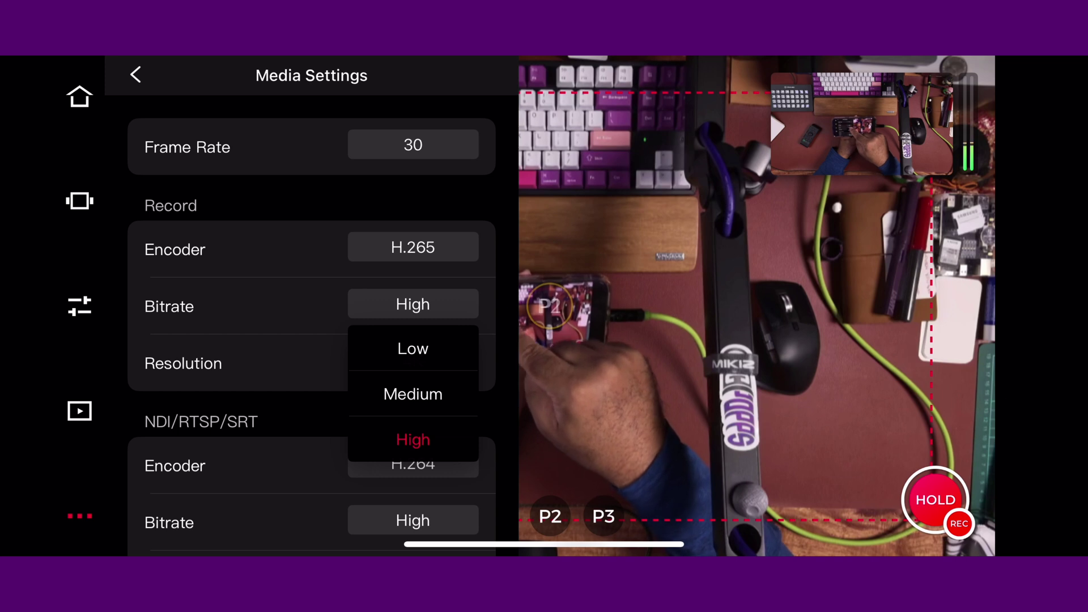
left_click(413, 440)
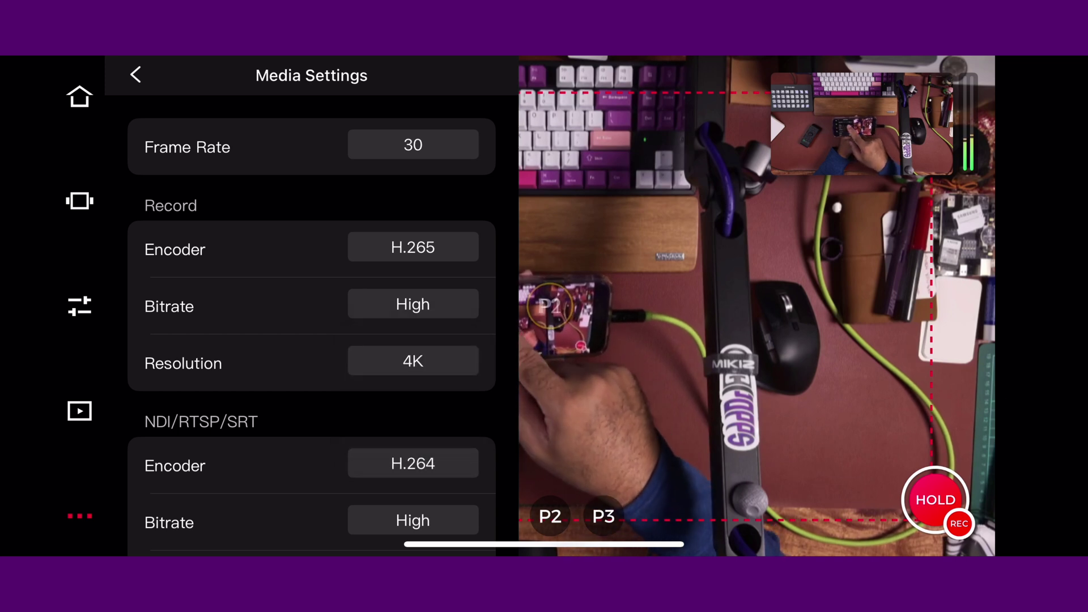
left_click(413, 361)
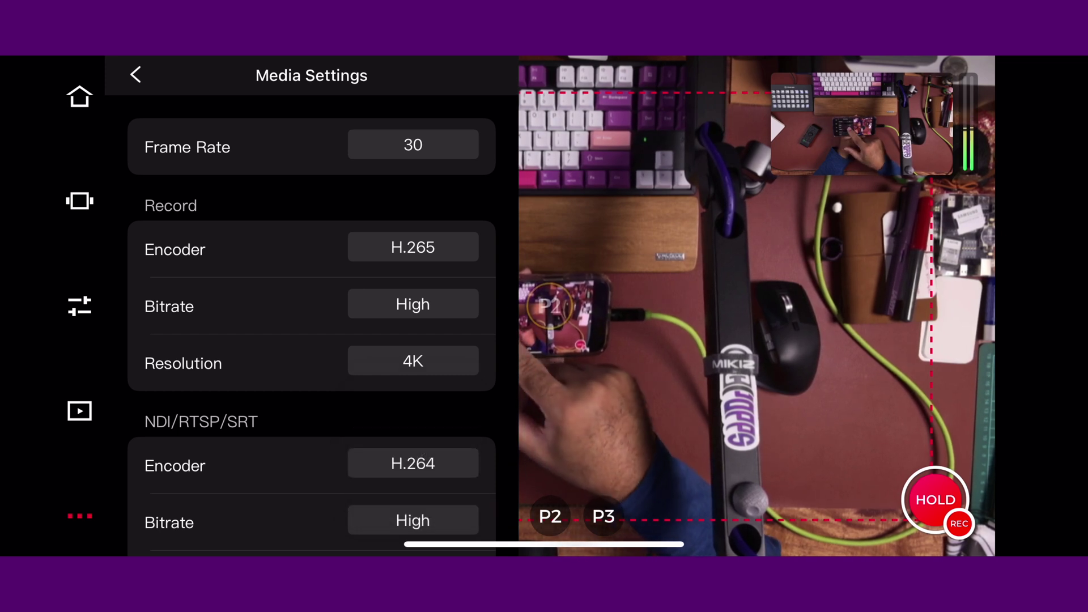
scroll(312, 317, "down", 3)
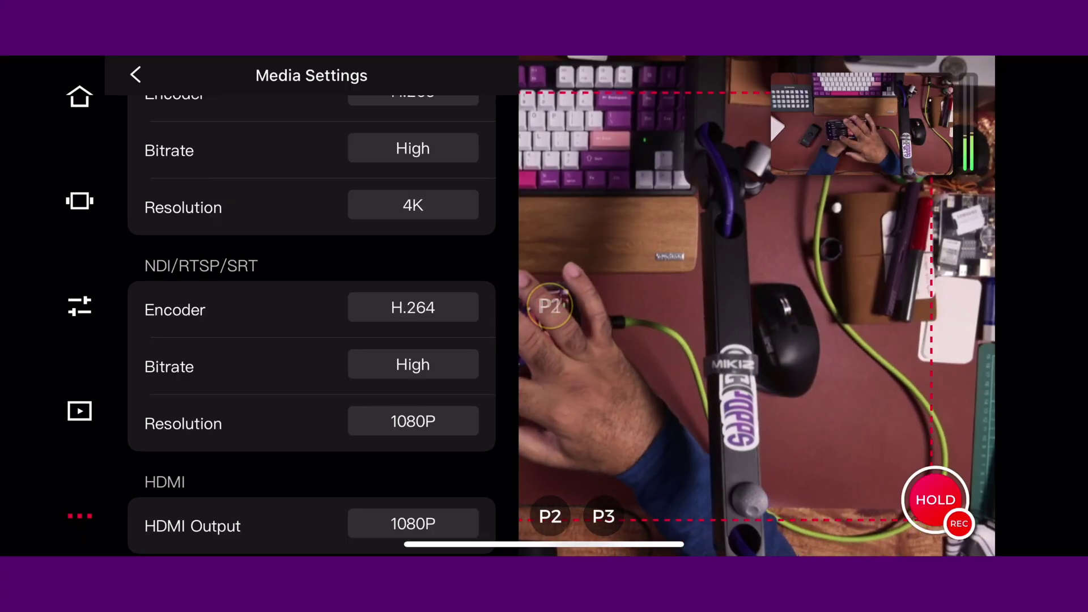
scroll(311, 340, "down", 2)
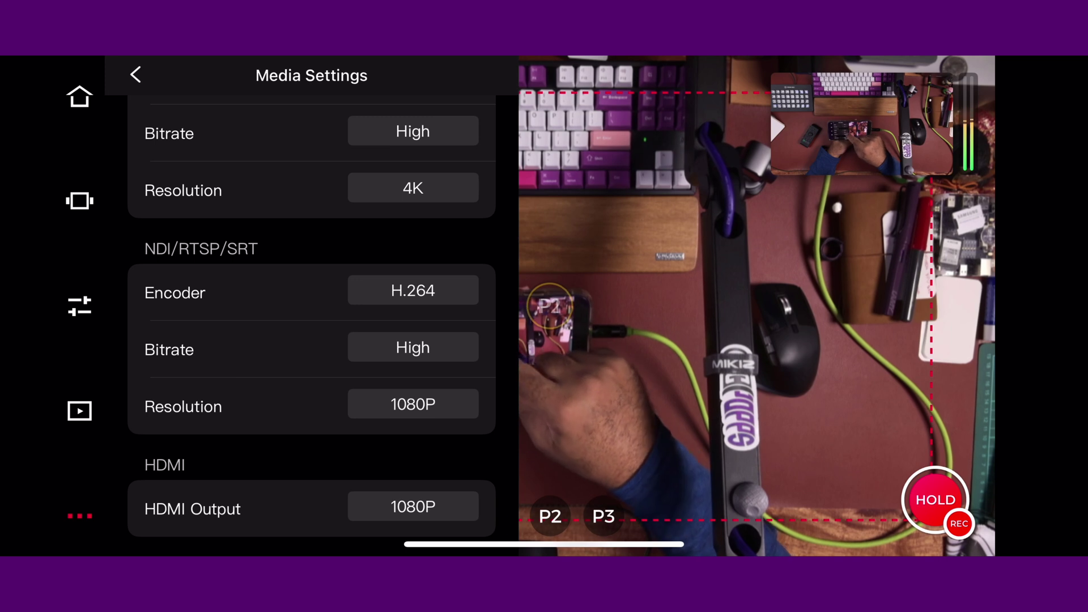
left_click(470, 406)
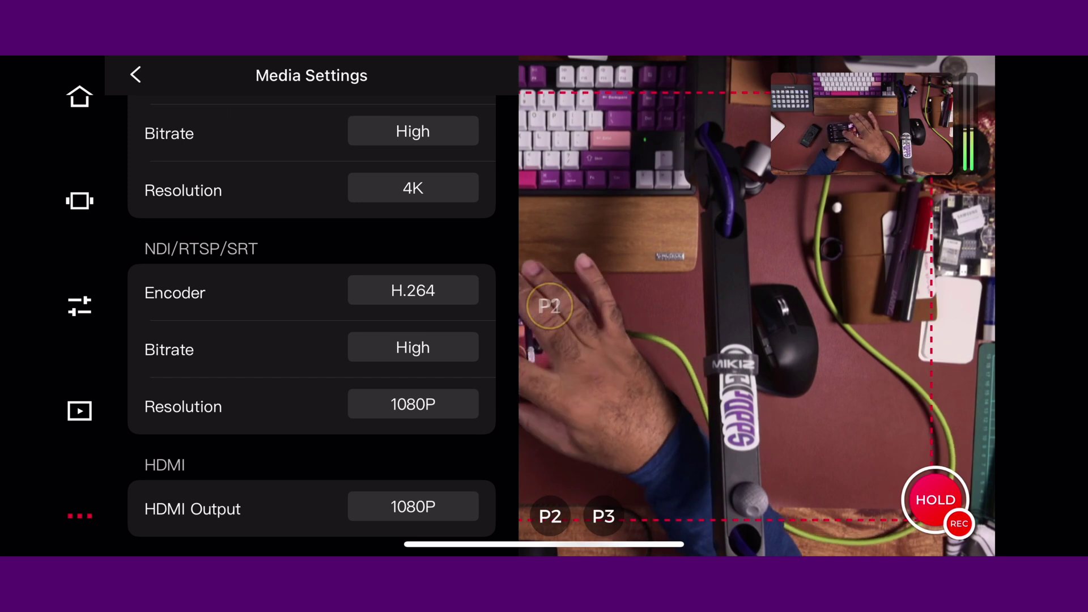
scroll(312, 340, "down", 2)
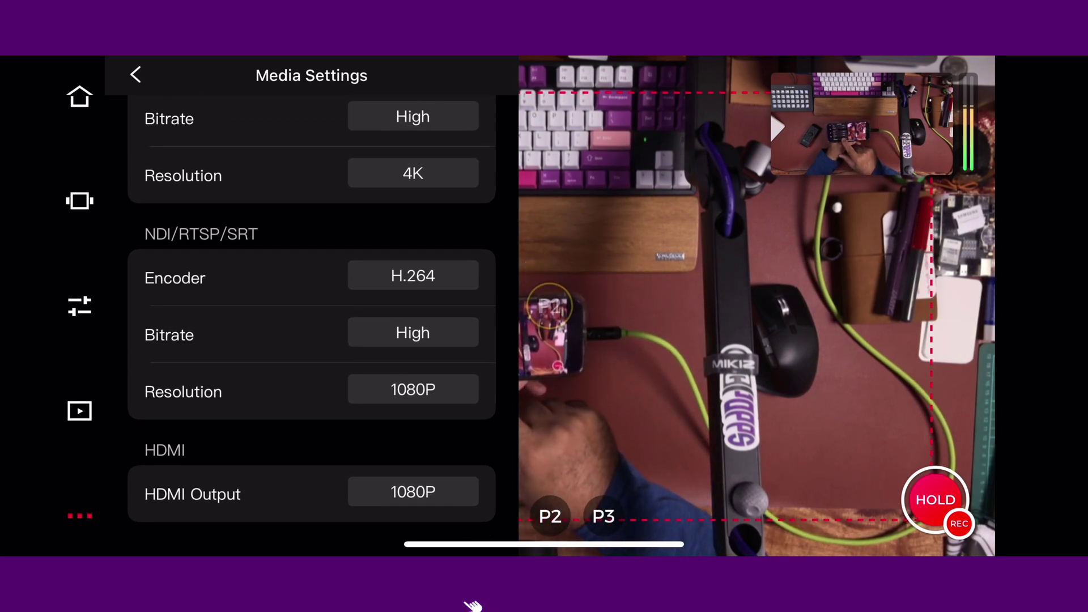
left_click(413, 390)
left_click(413, 450)
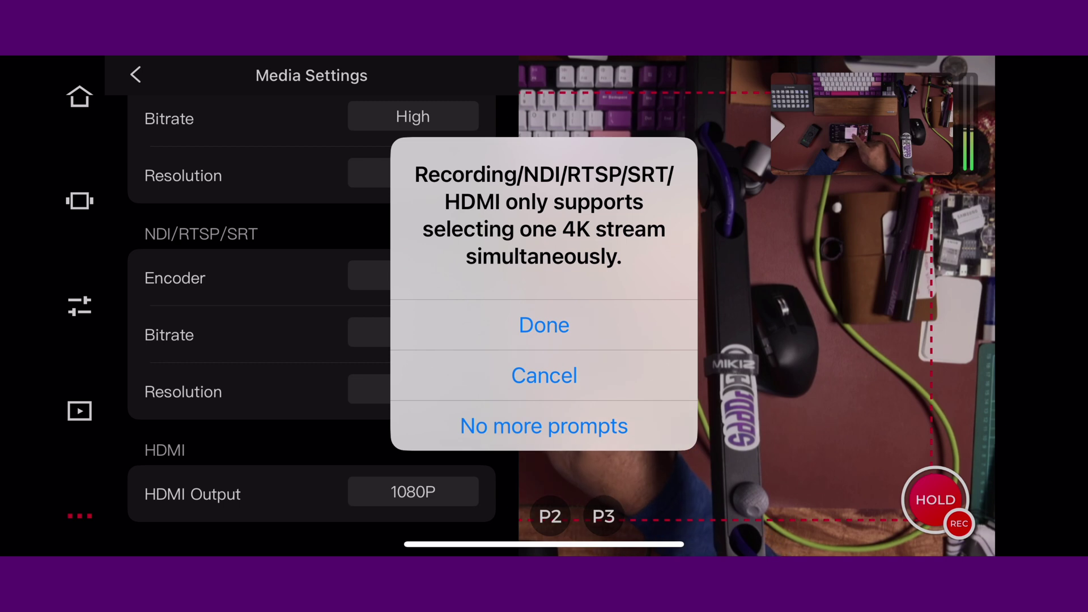
- Accept the one-4K-stream alert so HDMI output becomes 4K and recording drops to 1080P
left_click(544, 325)
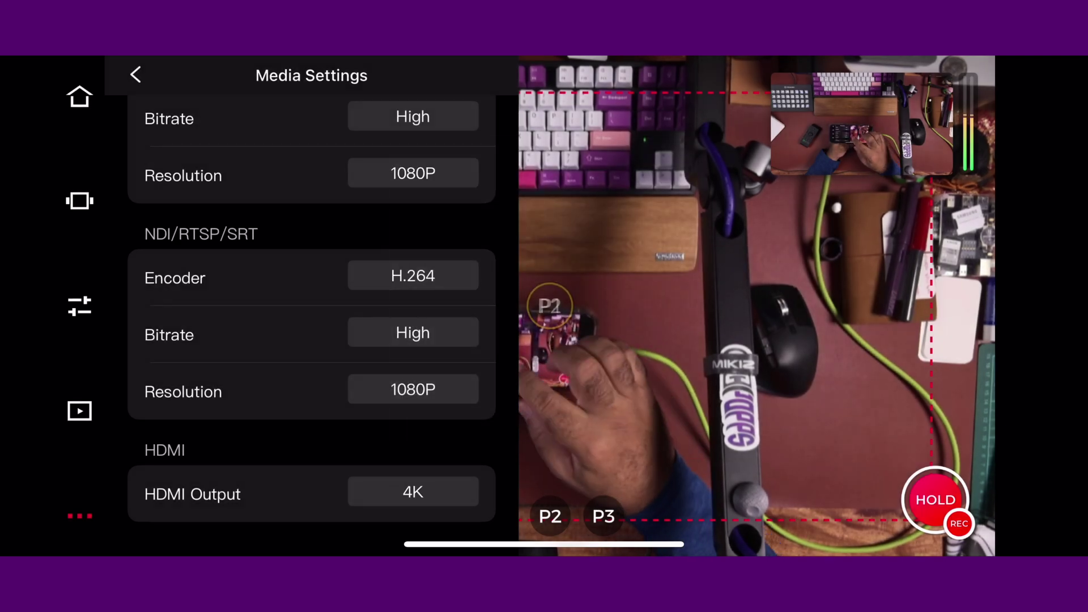
scroll(311, 306, "up", 2)
scroll(312, 306, "up", 1)
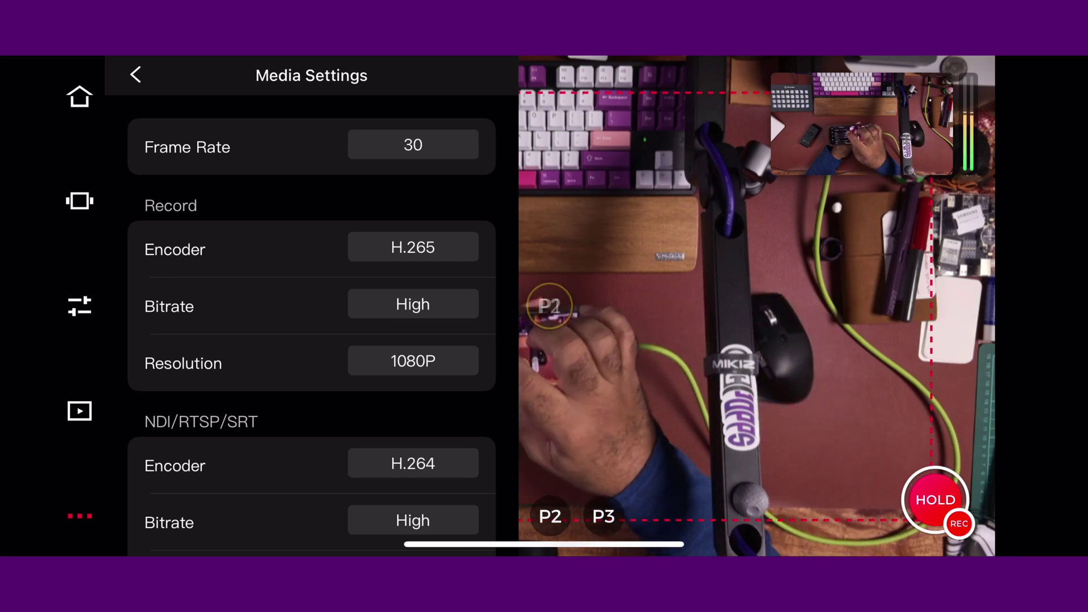
- Review the Media Settings values (HDMI 4K, recording 1080P), go back, and close settings
scroll(312, 317, "up", 1)
scroll(312, 317, "down", 5)
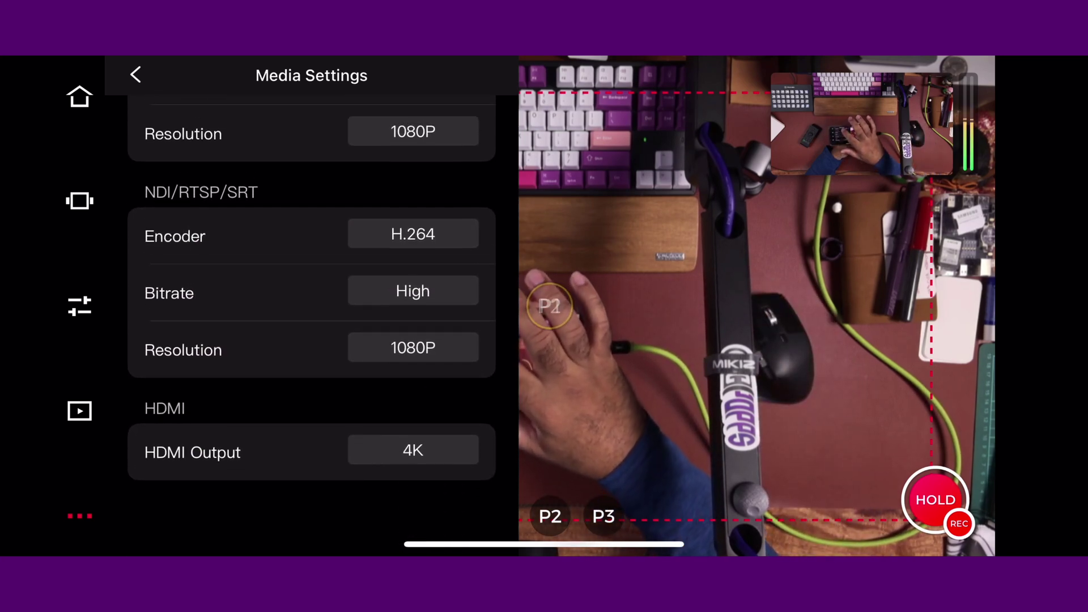
scroll(311, 317, "up", 4)
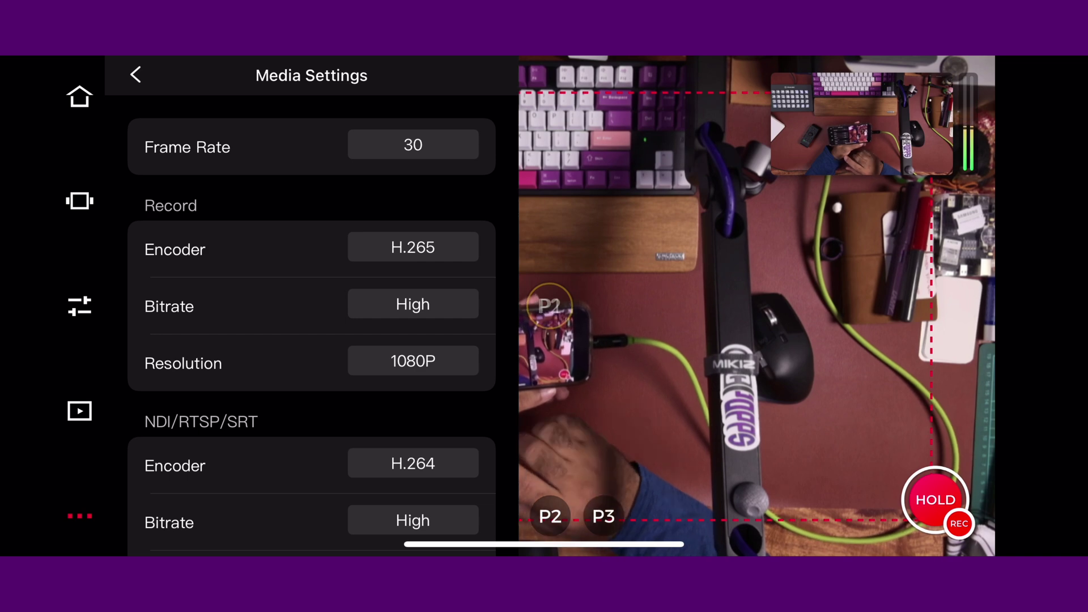
scroll(311, 317, "down", 4)
scroll(312, 317, "up", 4)
scroll(312, 317, "down", 4)
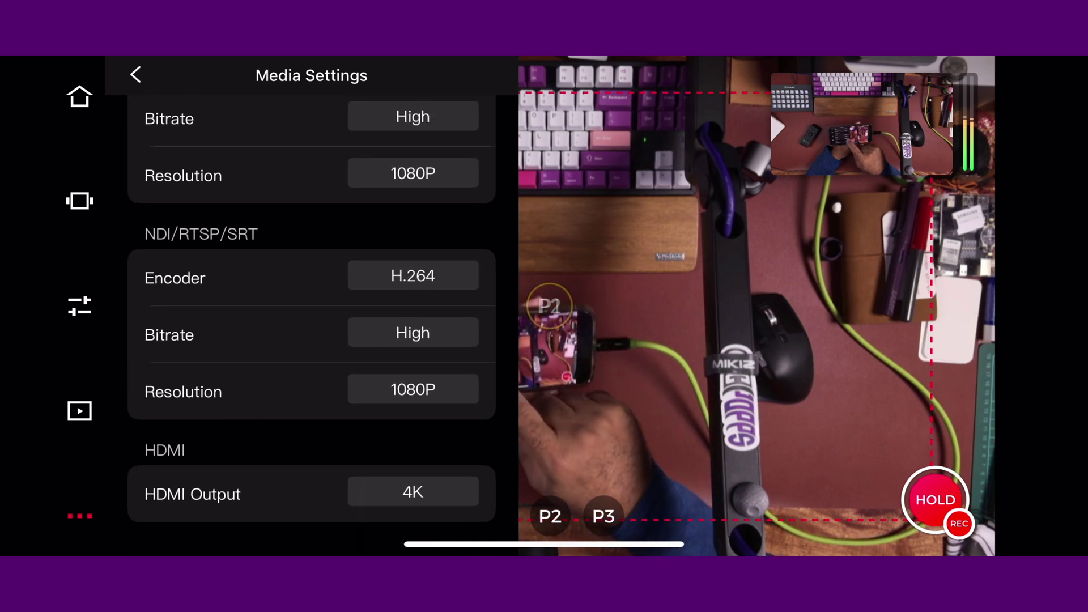
scroll(311, 317, "up", 4)
left_click(135, 74)
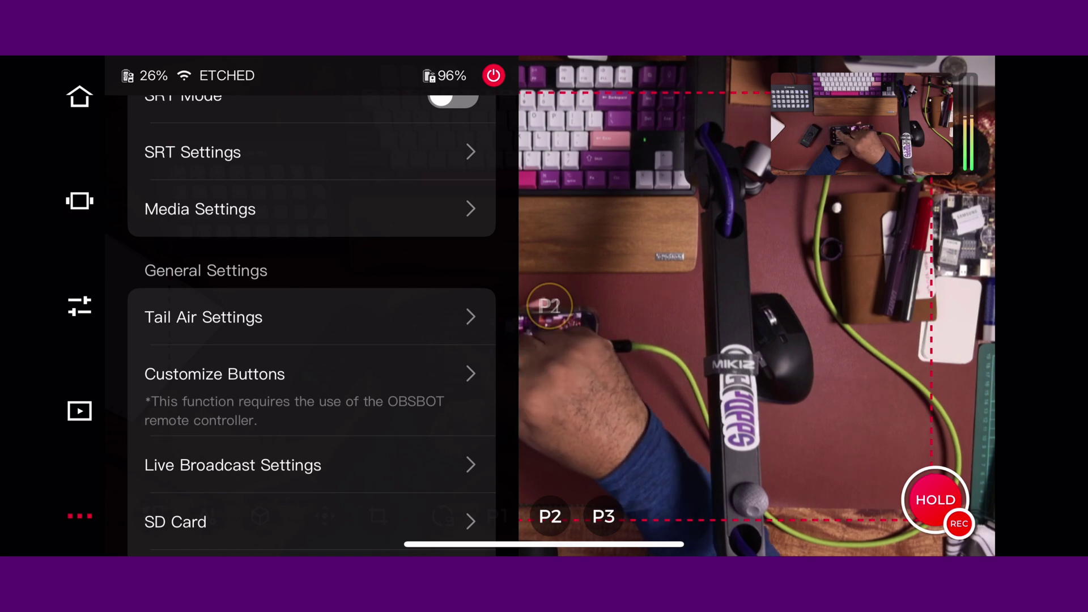
left_click(80, 516)
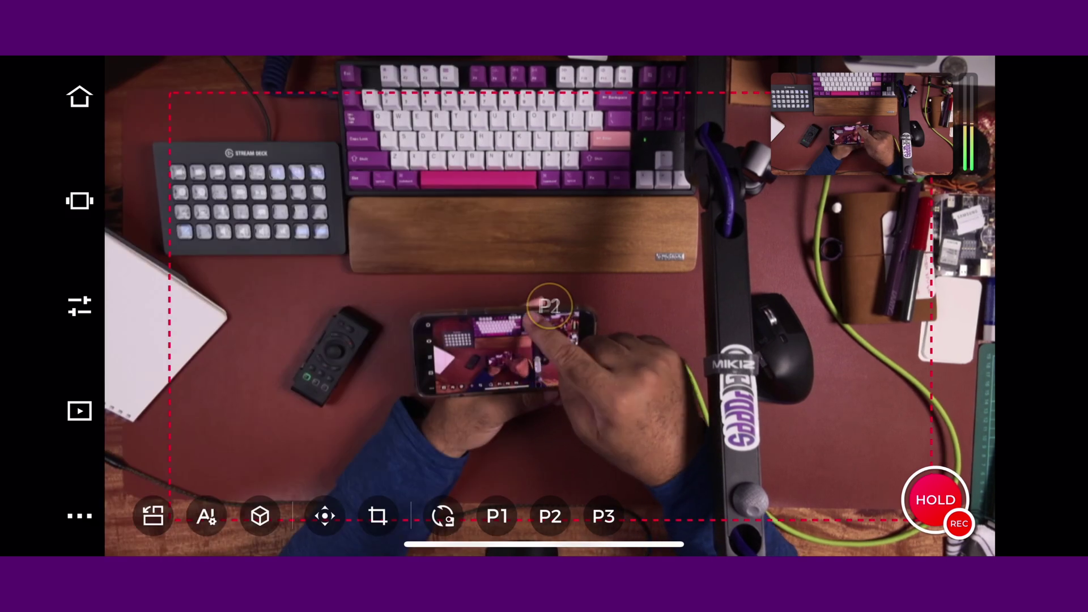
- Reopen the camera settings panel at the Media Settings page
left_click(80, 516)
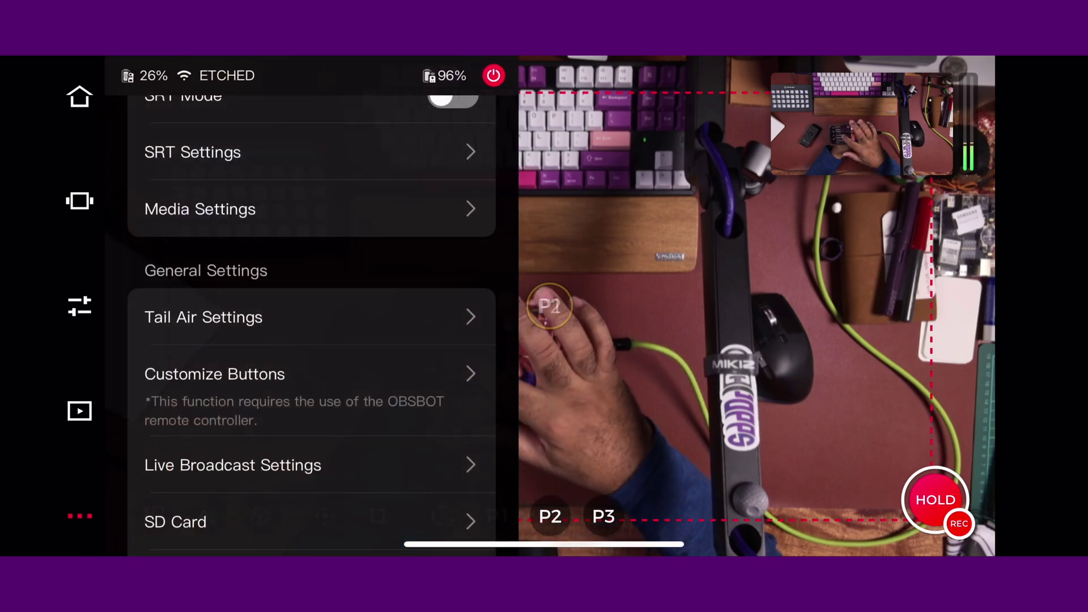
scroll(306, 340, "up", 2)
left_click(306, 327)
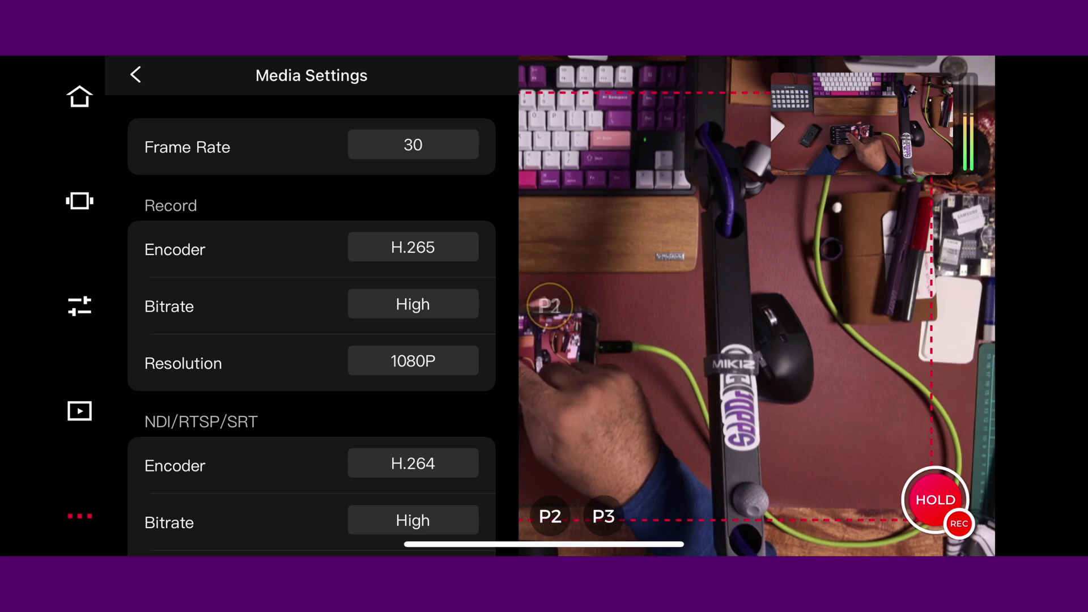
- Set the recording resolution to 4K, dismiss the stream warning, and return to the settings list
left_click(414, 361)
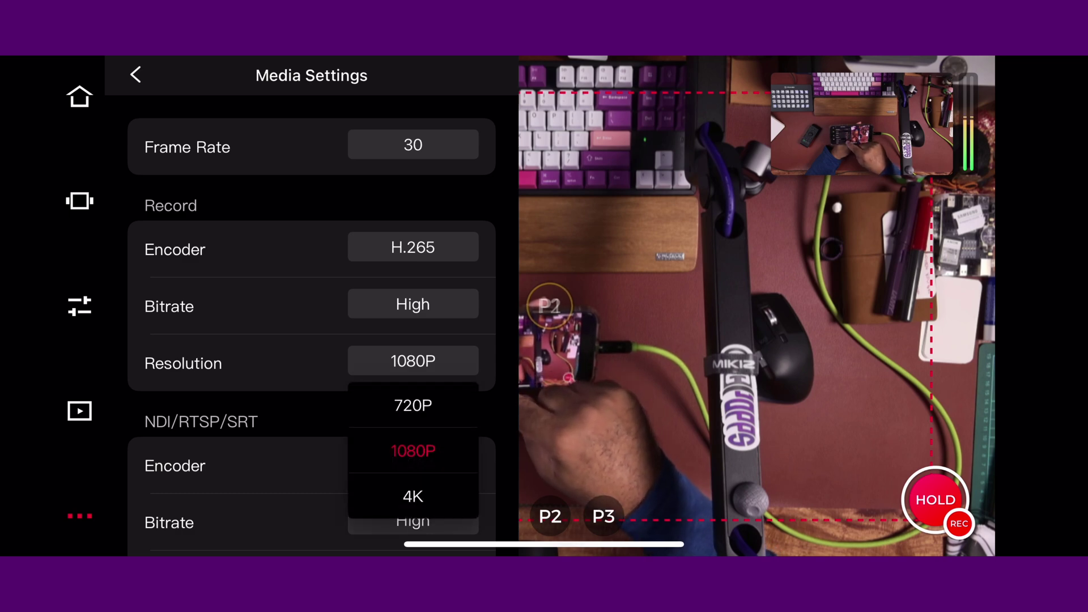
left_click(413, 496)
left_click(544, 323)
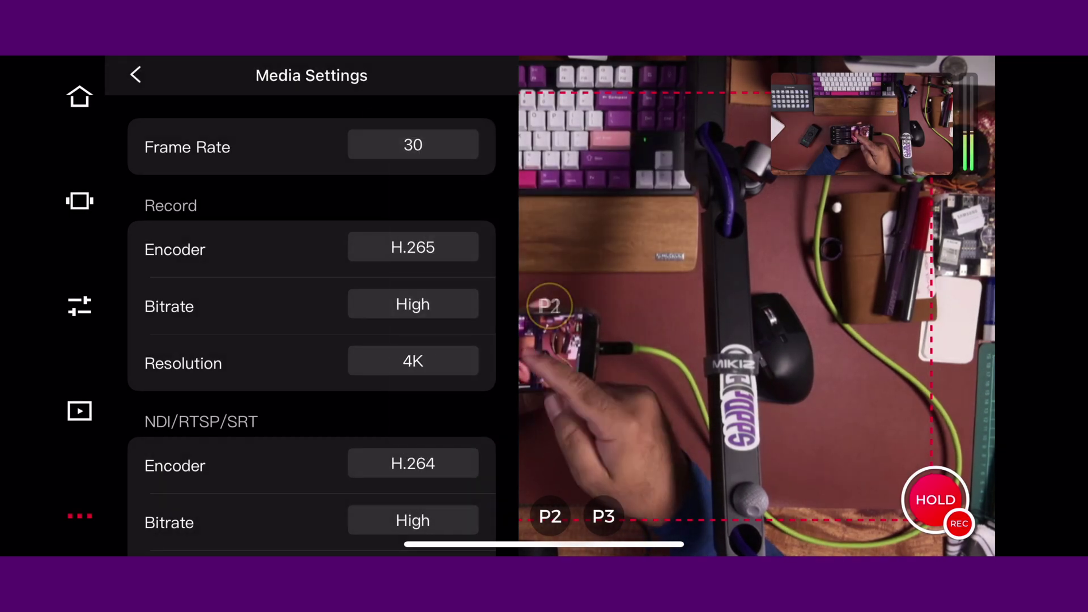
scroll(312, 318, "down", 3)
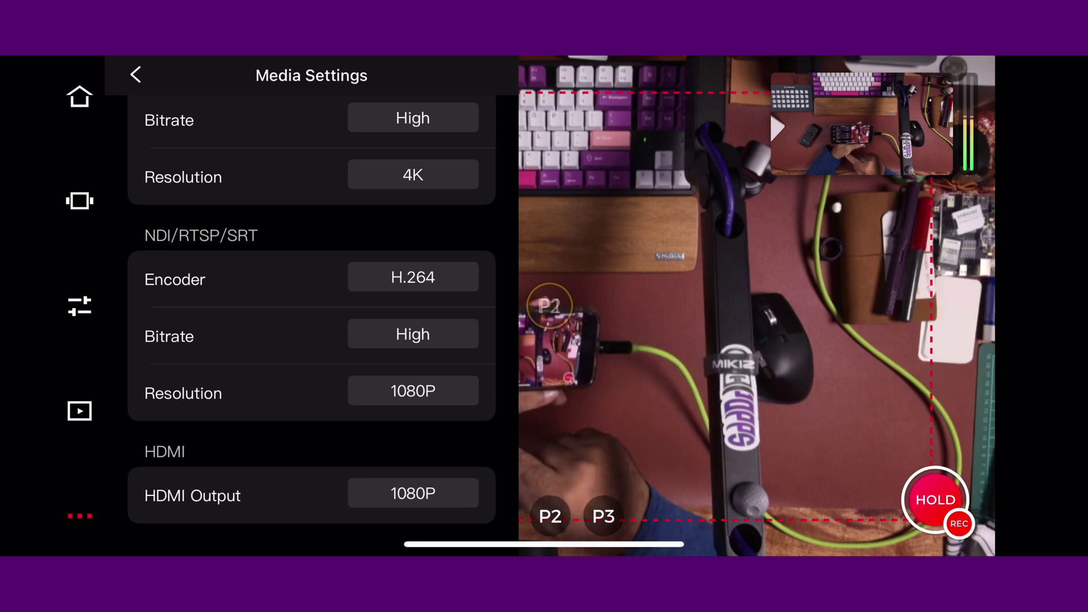
scroll(311, 326, "down", 1)
scroll(312, 326, "up", 5)
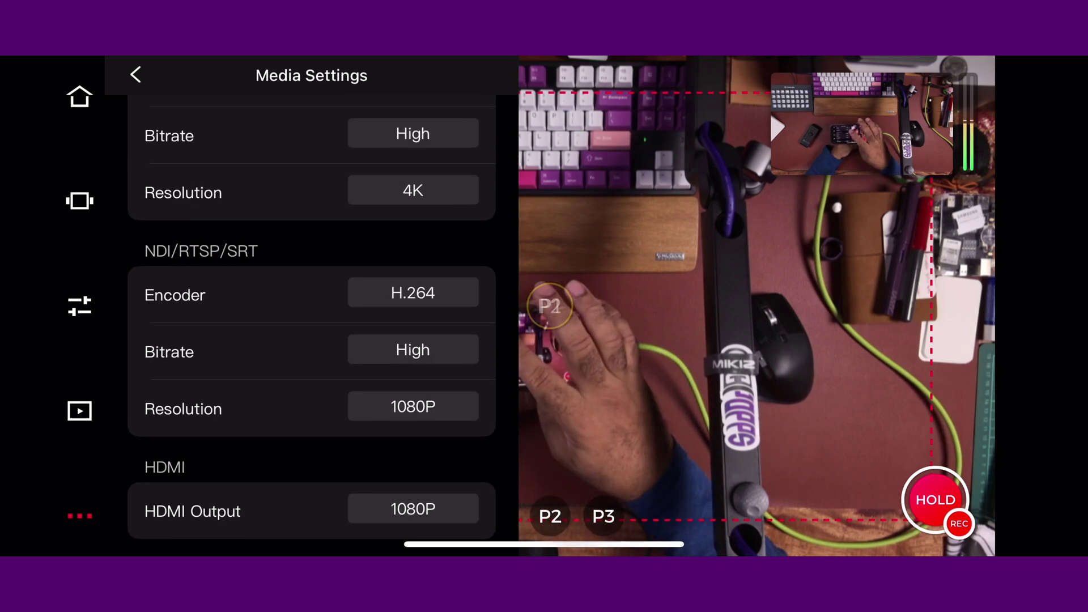
left_click(135, 74)
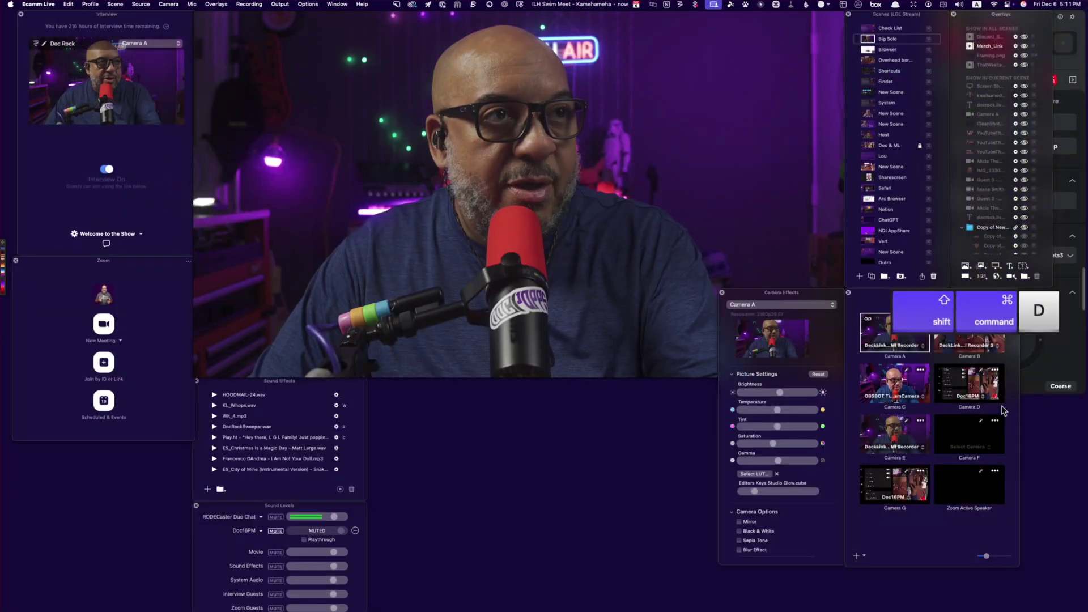
- Open the OBSBOT Center panel and a Video Preview of the desk camera, moved up-right
left_click(944, 4)
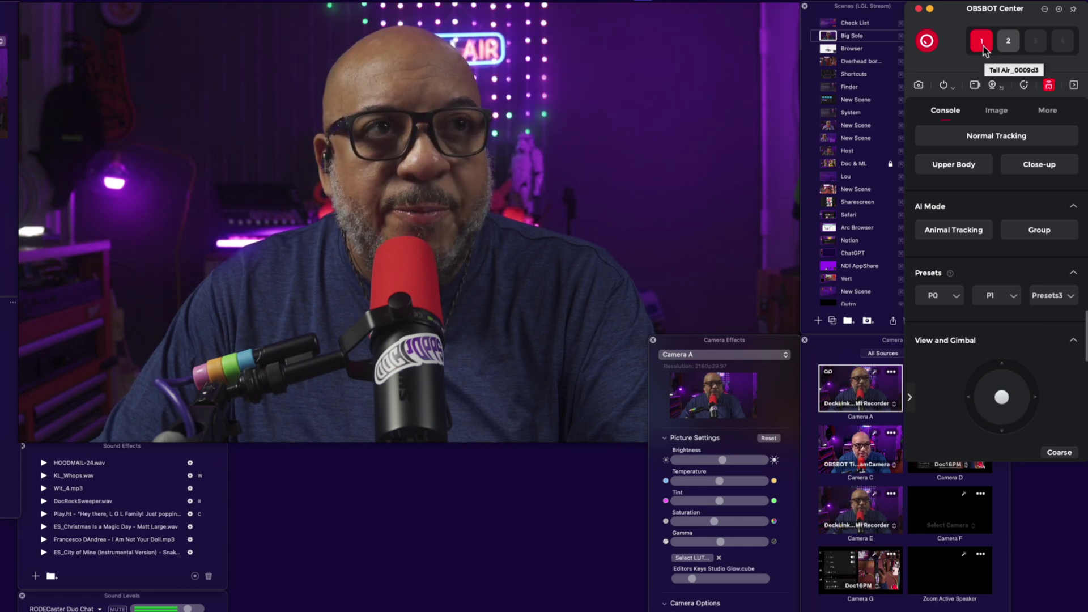
left_click(919, 86)
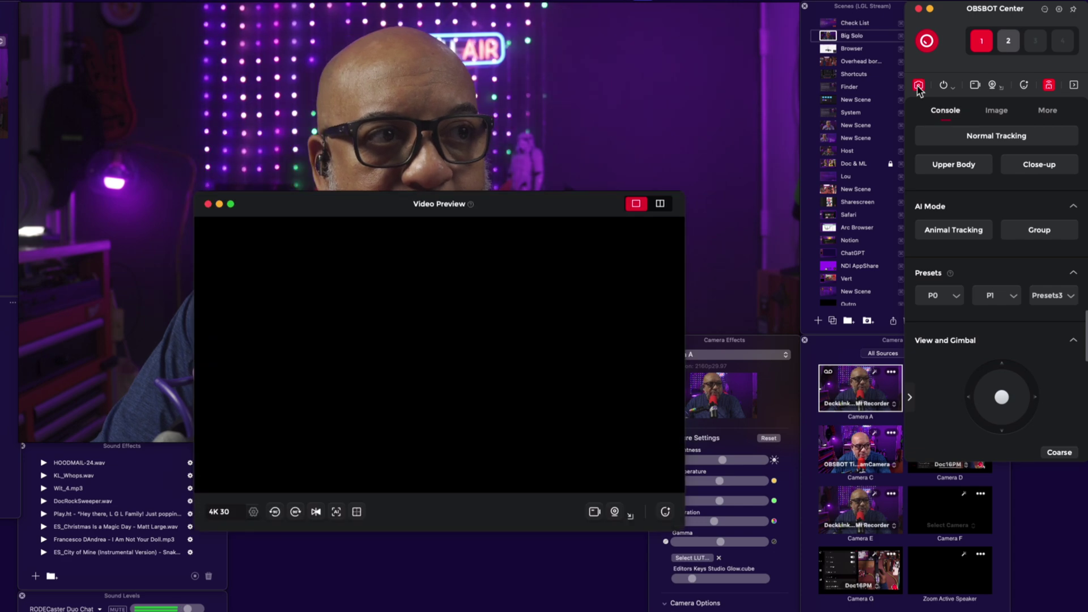
left_click_drag(553, 210, 686, 119)
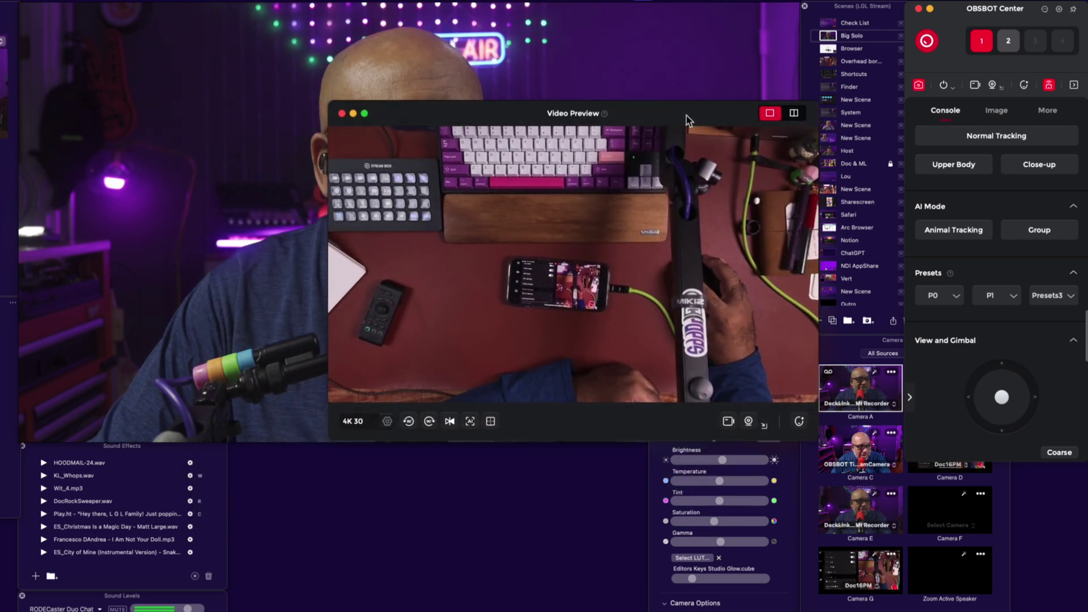
- Open Software Settings, keep the Output resolution at 4K 30, and view the Audio mixing page
left_click(387, 422)
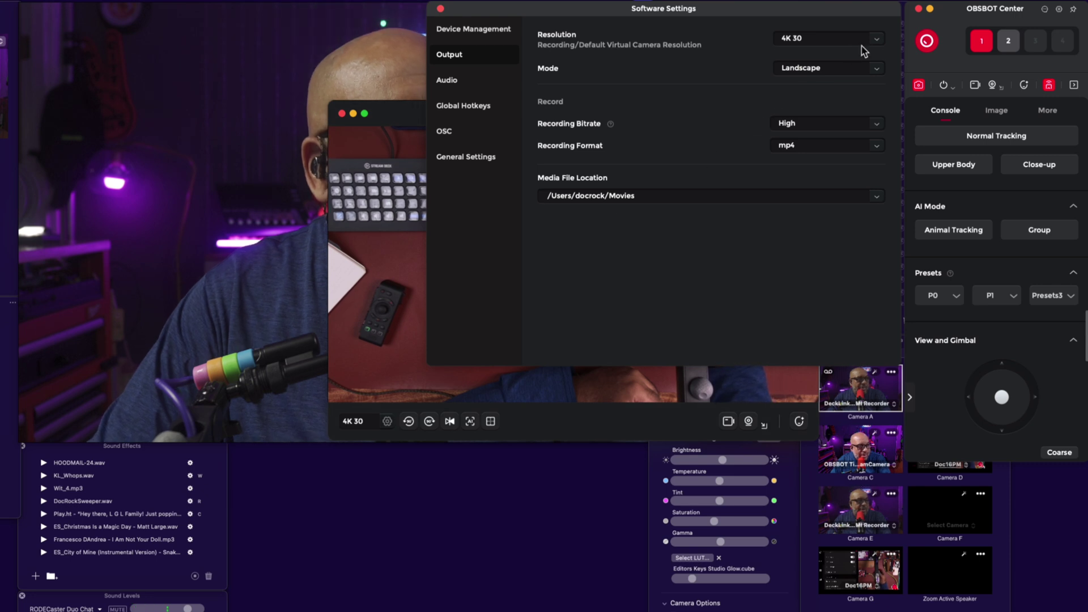
left_click(878, 40)
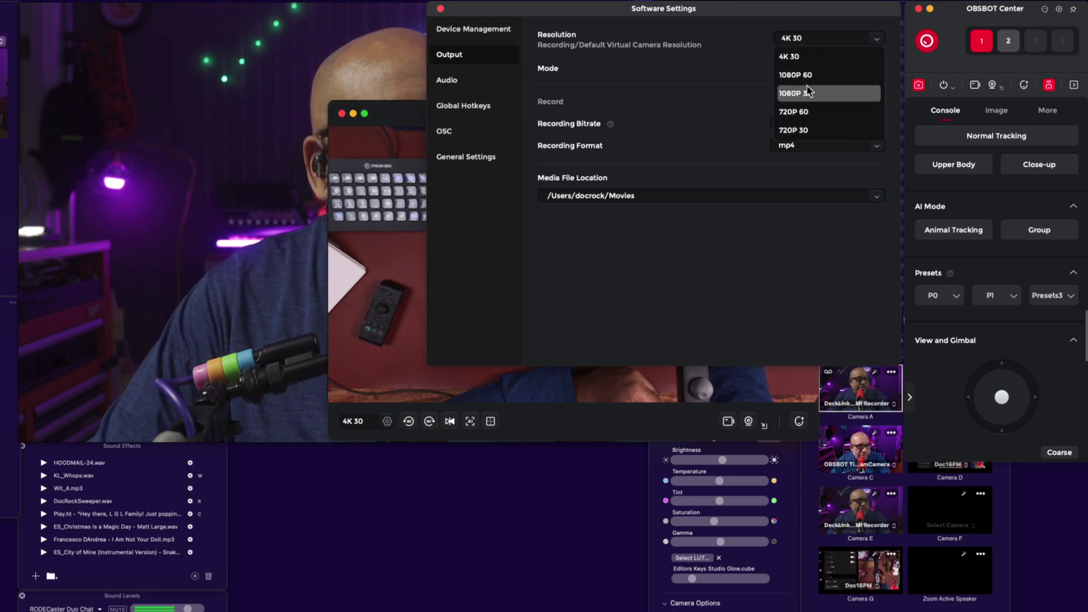
left_click(661, 68)
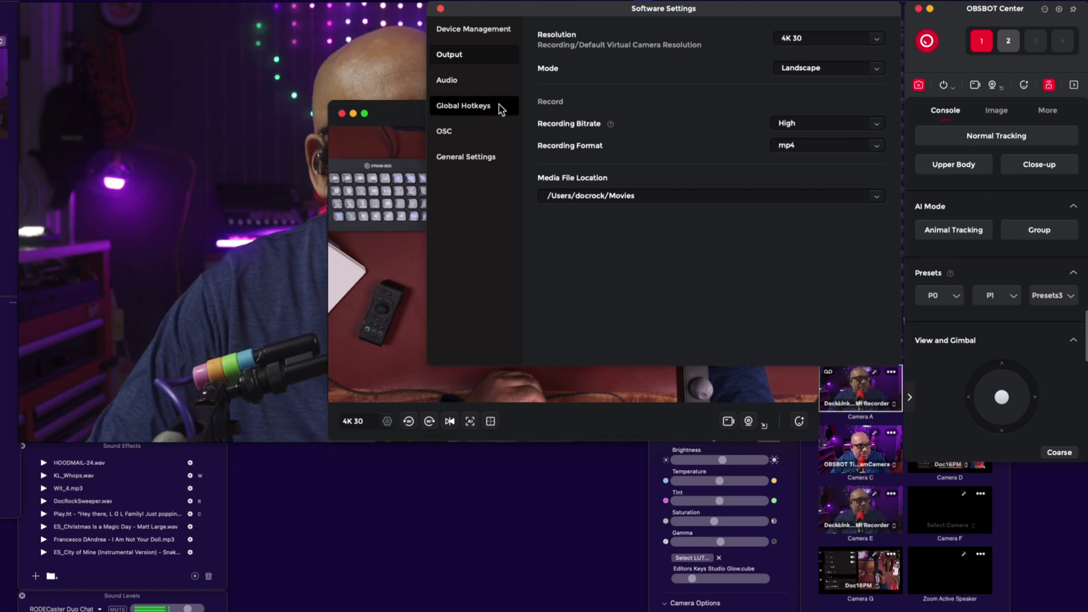
left_click(463, 81)
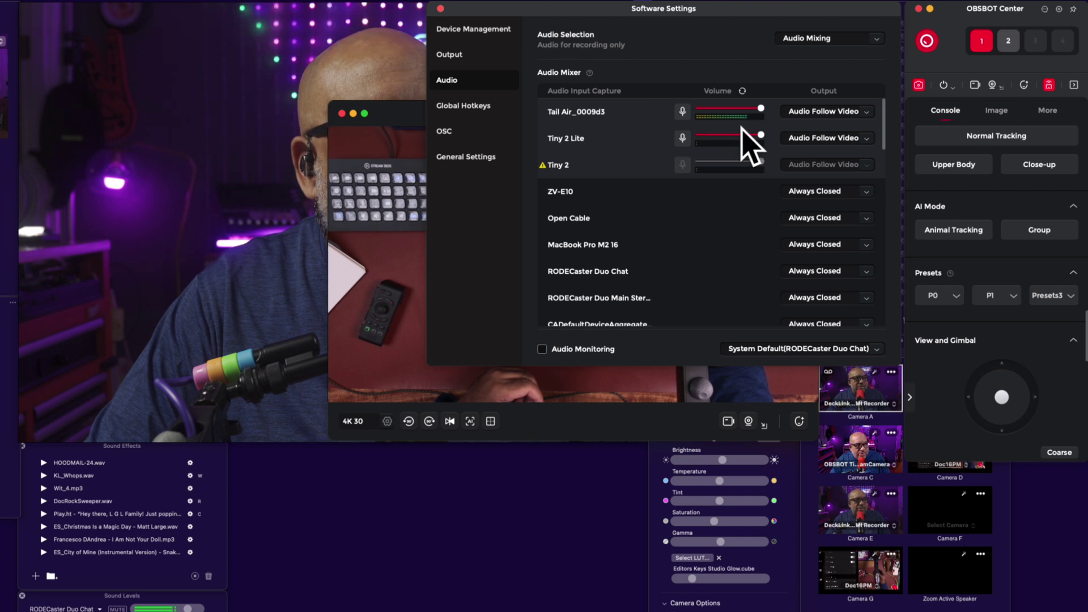
- Look over the OSC and Device Management pages, then close Software Settings
left_click(462, 133)
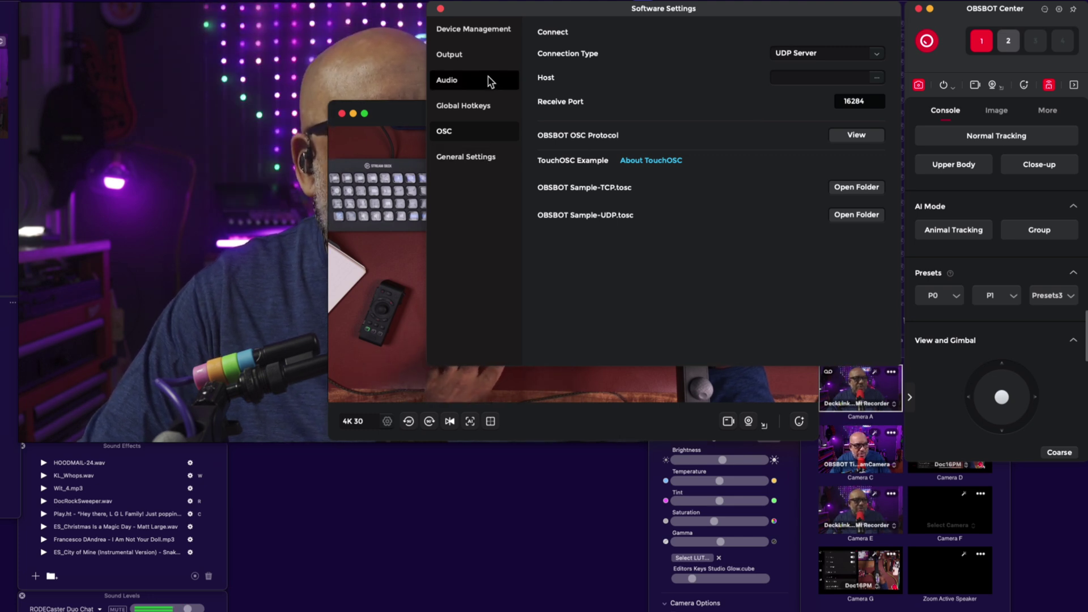
left_click(507, 35)
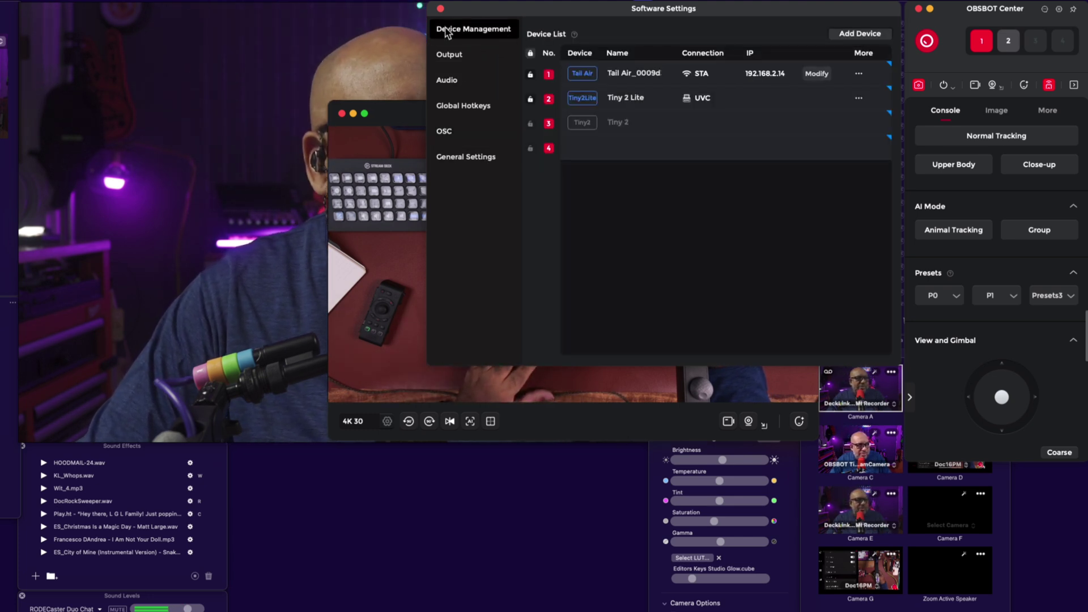
left_click(440, 9)
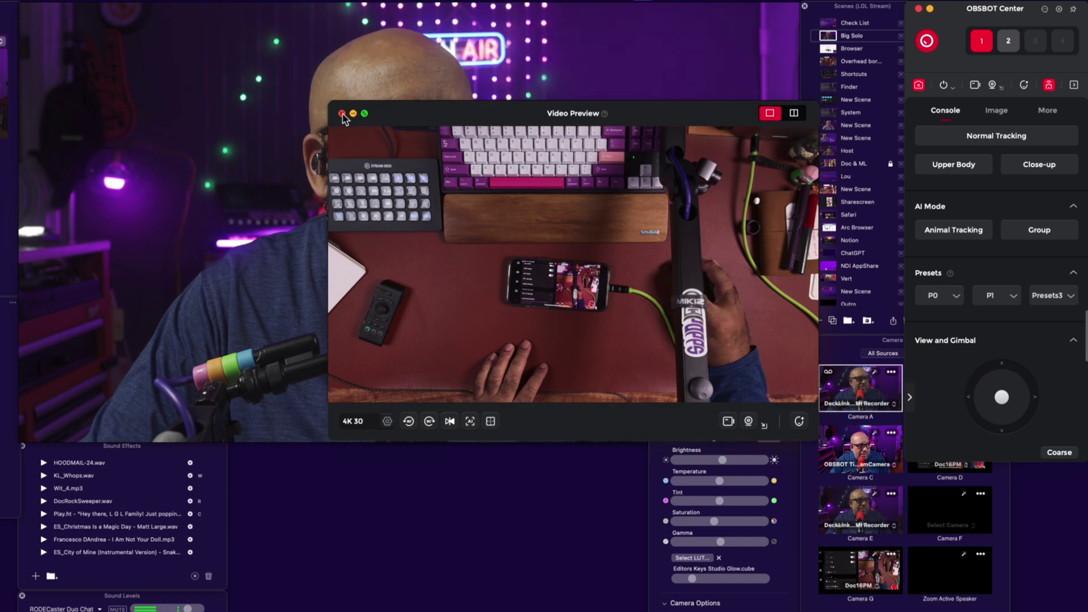
- Close the preview, select Tail Air in Device Management, confirm 4K 30 output, and close settings
left_click(342, 113)
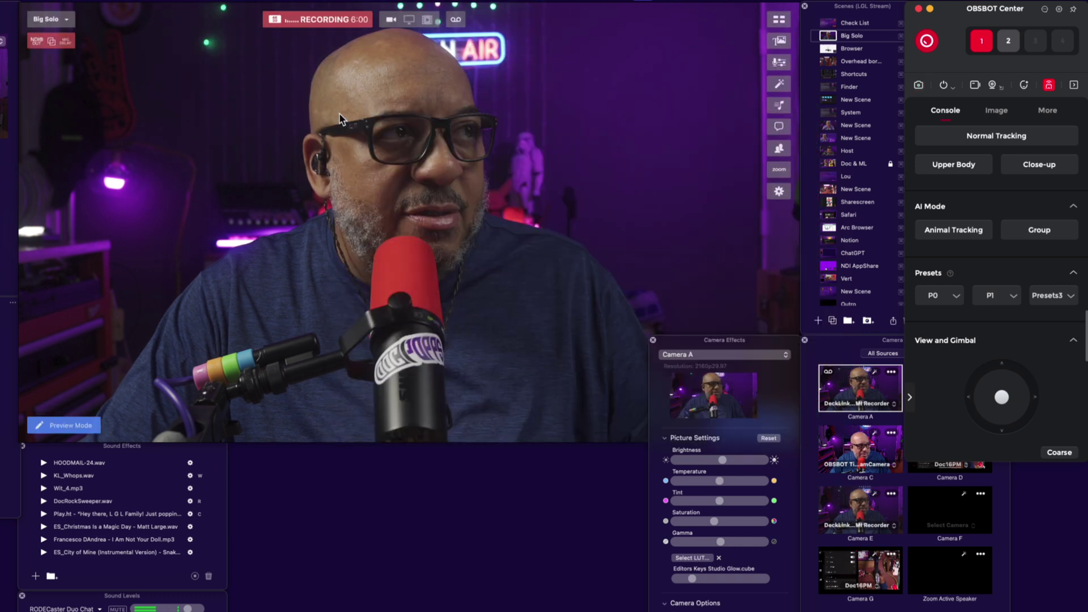
left_click(1059, 9)
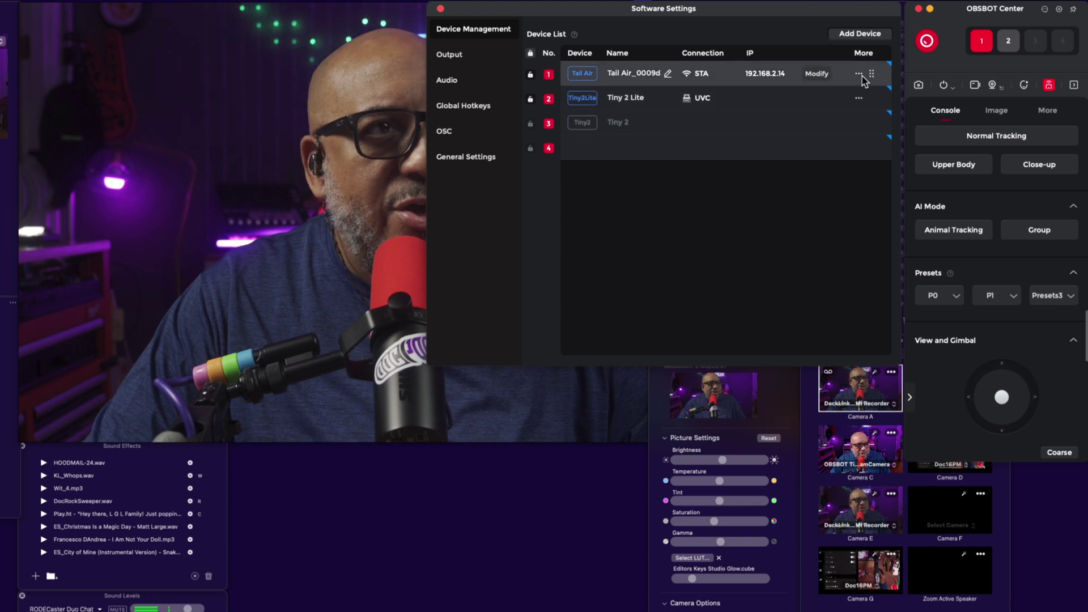
left_click(724, 76)
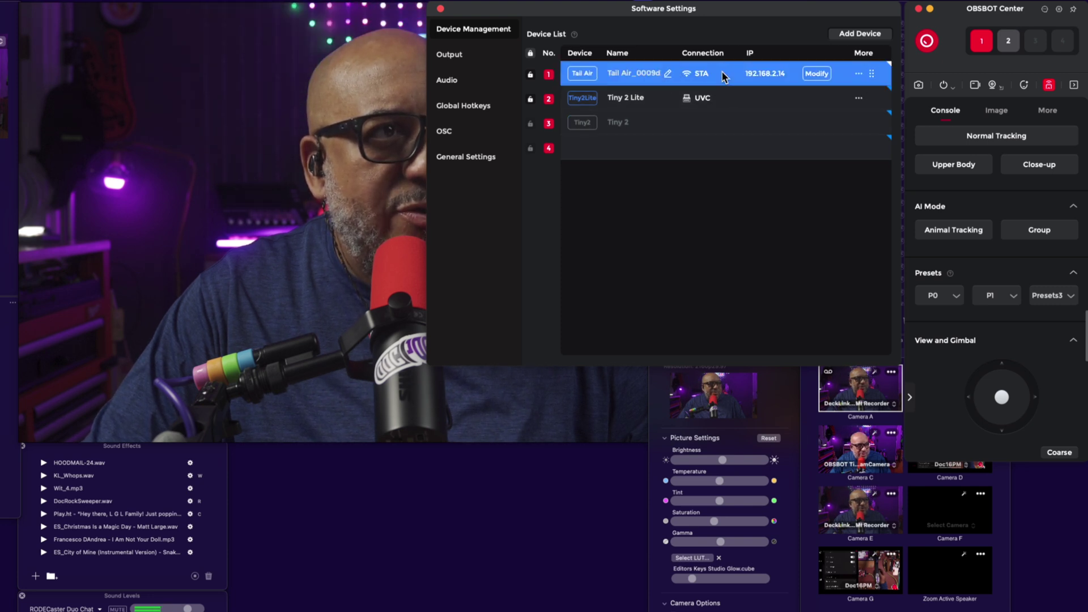
left_click(465, 55)
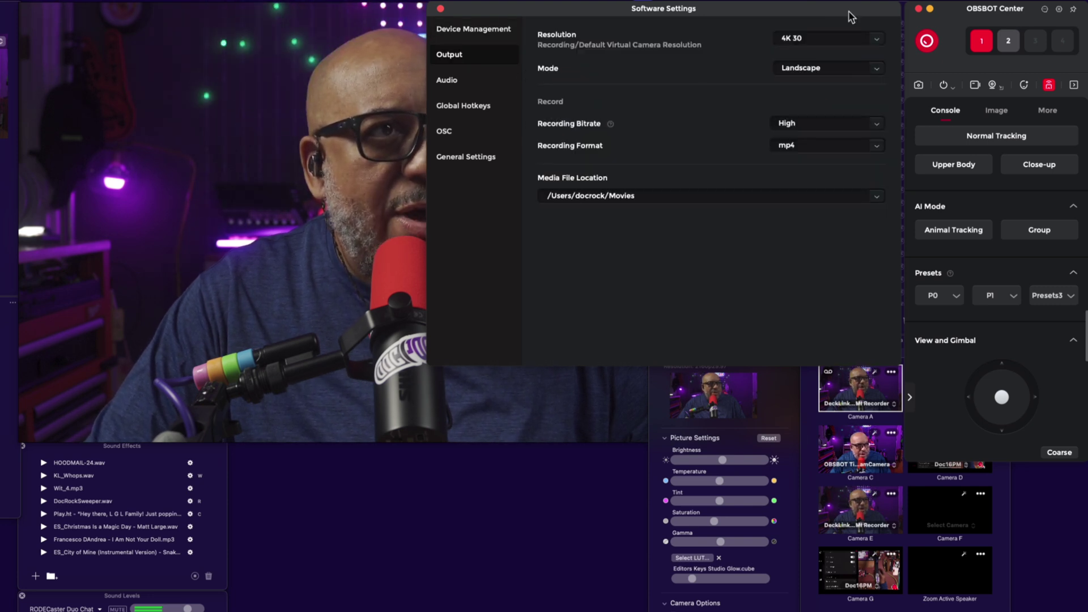
left_click(882, 41)
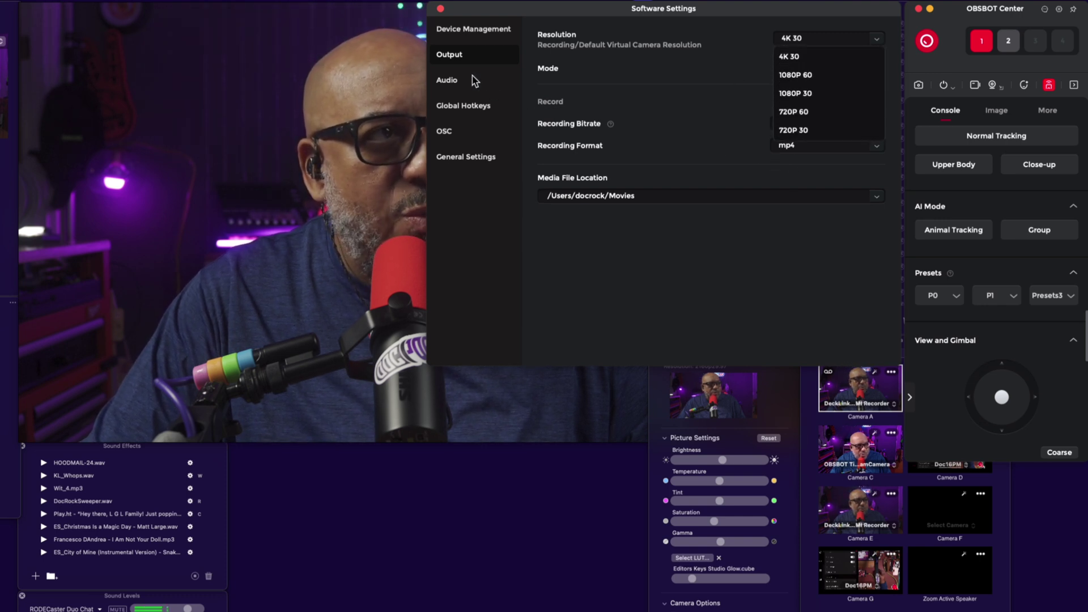
left_click(962, 62)
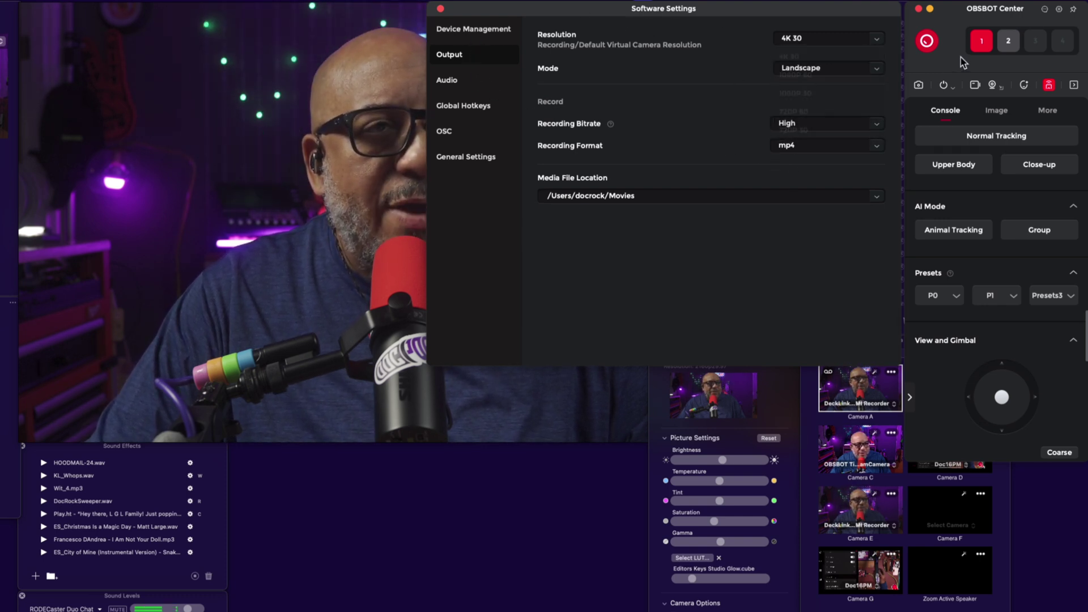
key("super+w")
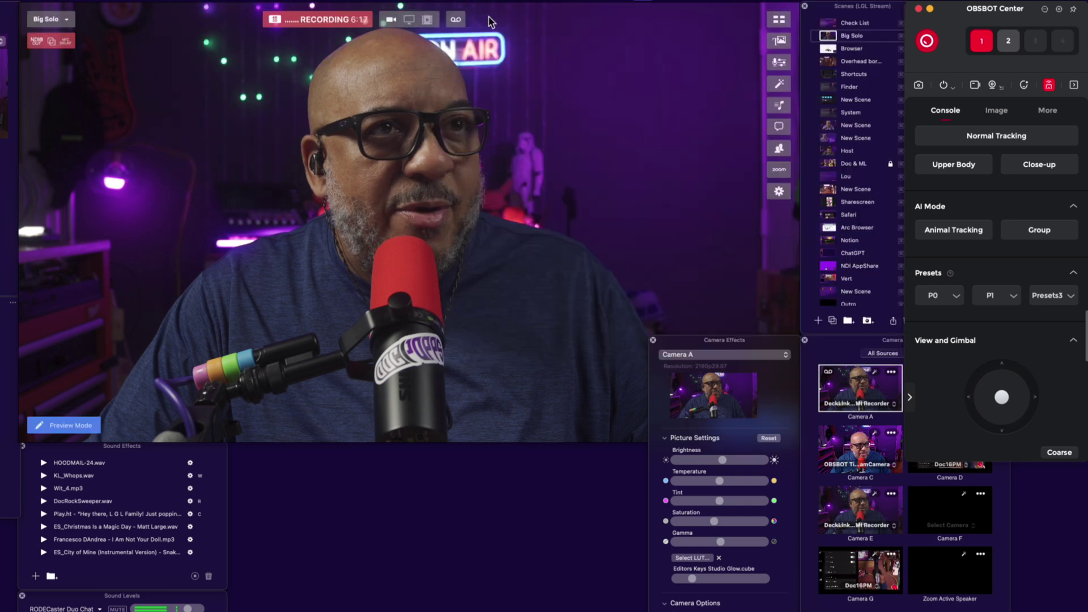
- Switch control to the second camera and briefly open and close Software Settings
left_click(1008, 41)
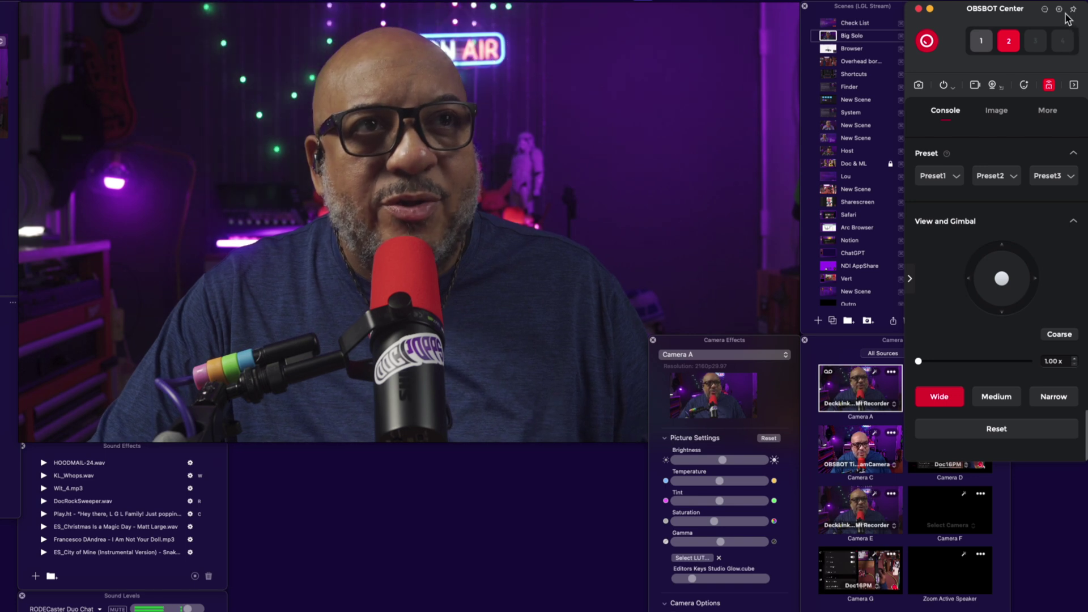
left_click(928, 41)
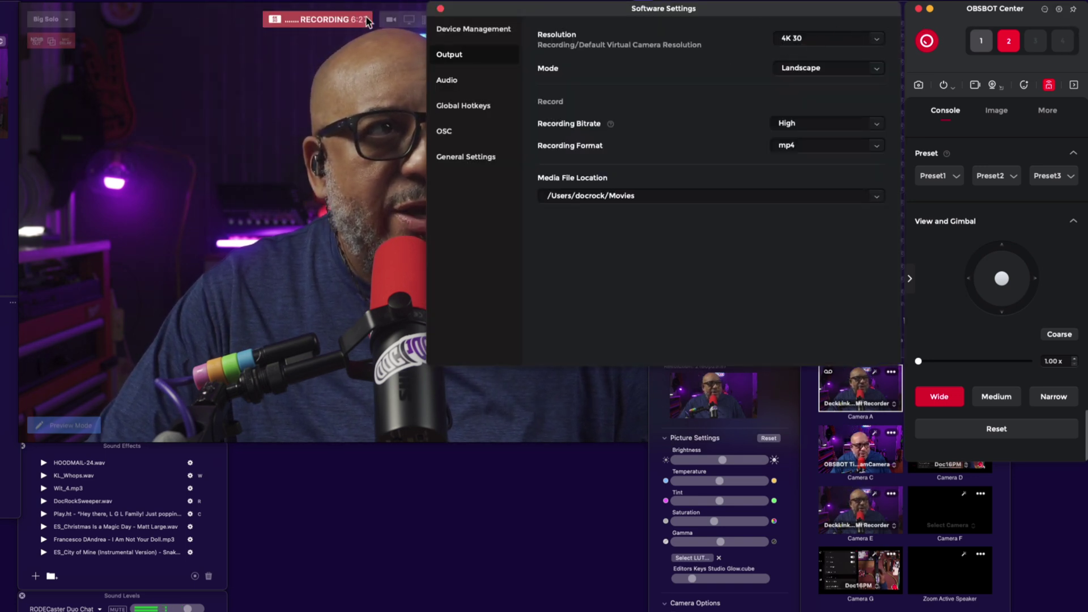
left_click(441, 10)
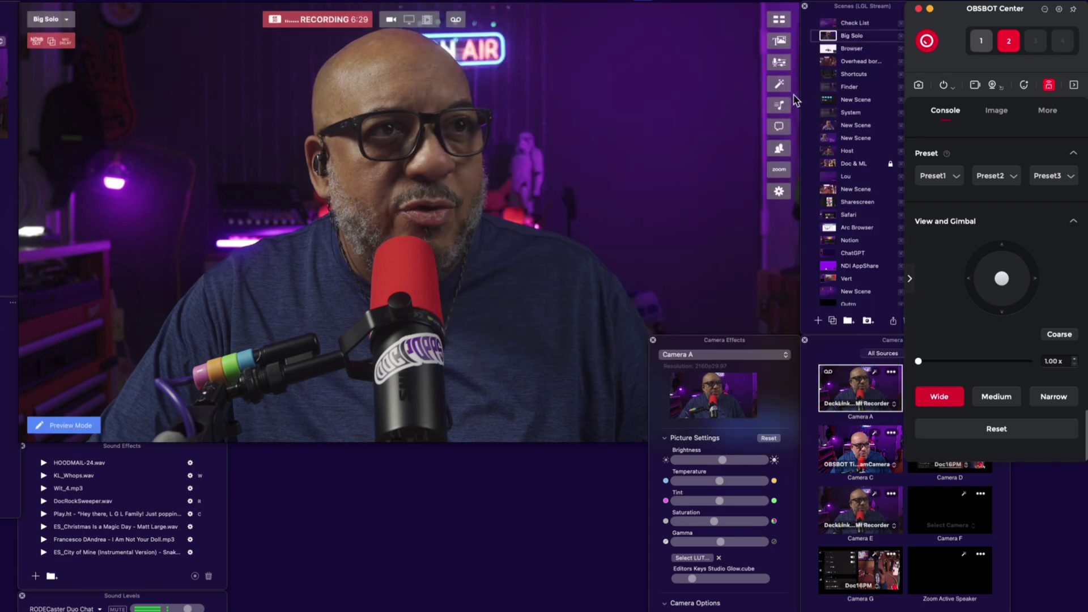
- Check the live Video Preview, then recall Preset2 on the second camera for 1.50x zoom
left_click(919, 85)
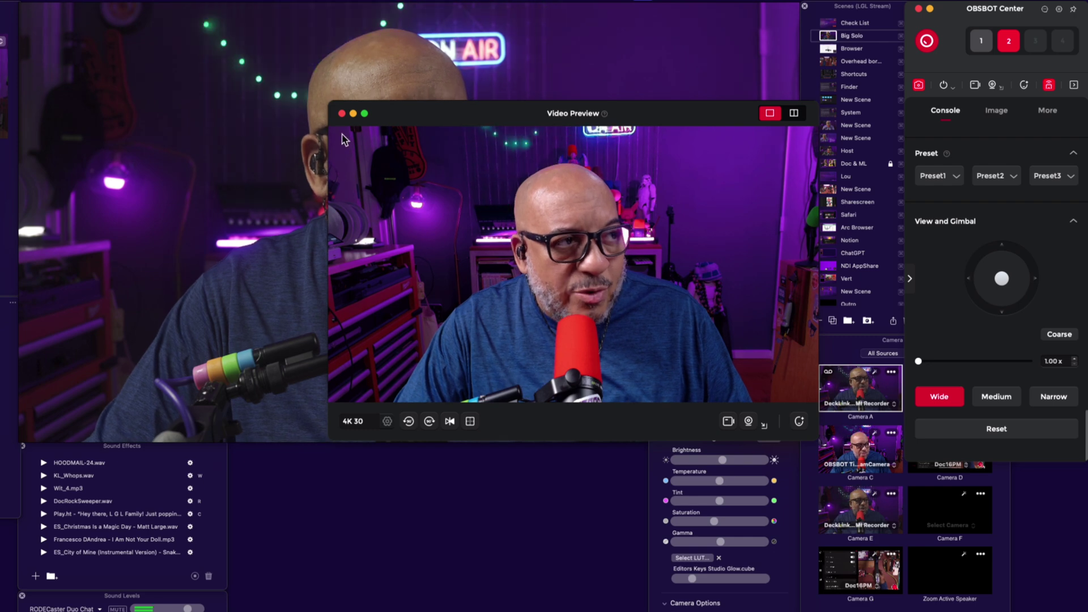
left_click(342, 114)
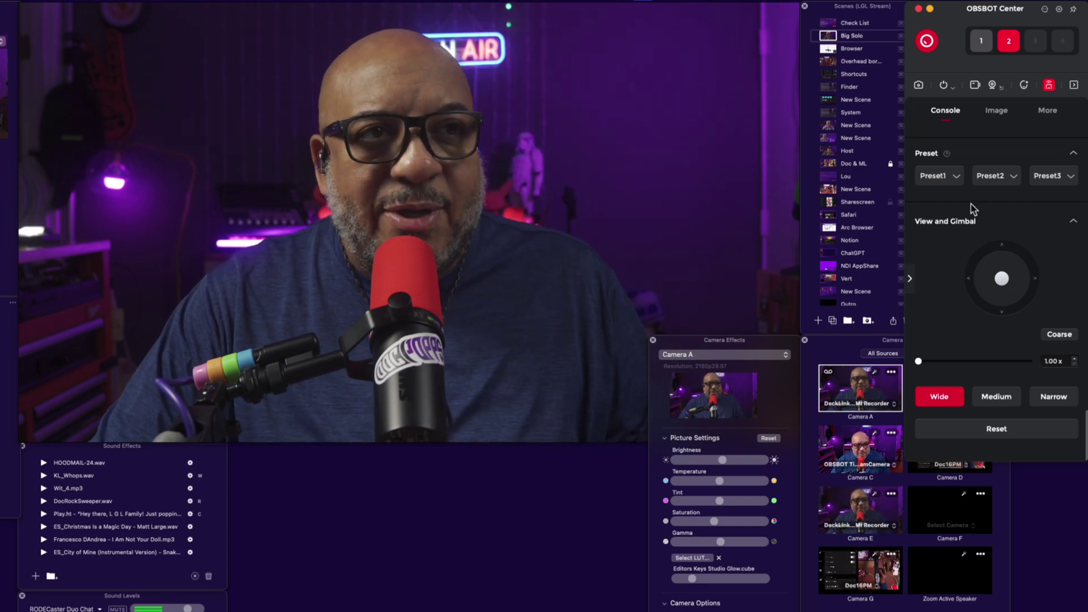
left_click(999, 177)
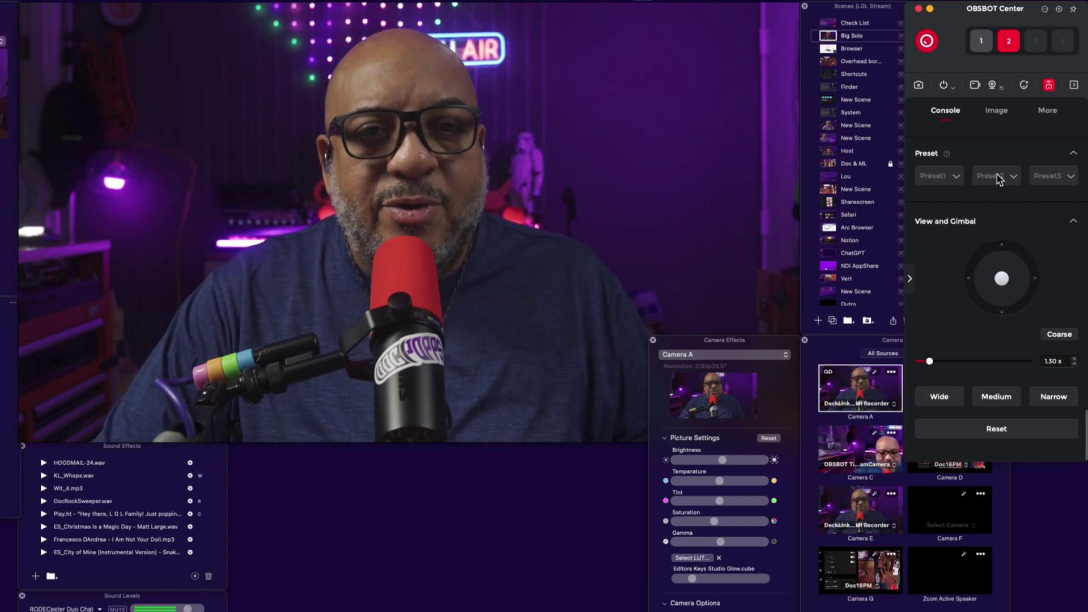
- Put Camera C live in the streaming app's camera switcher
left_click(844, 451)
left_click(845, 451)
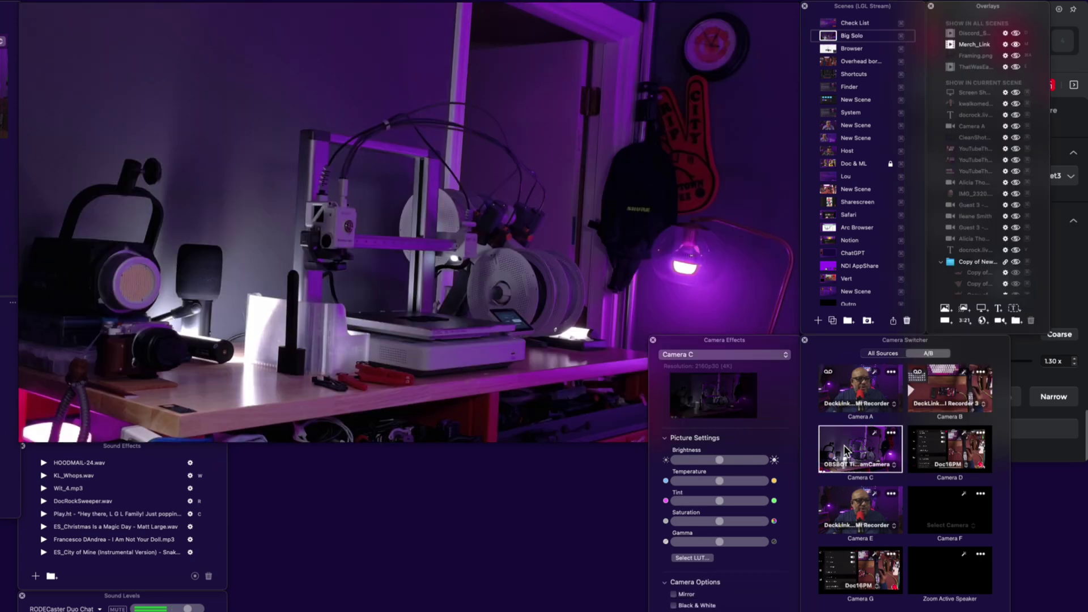
left_click(1079, 261)
- Recall Preset1 and Preset2 in OBSBOT Center, then switch control to camera device 1
left_click(934, 177)
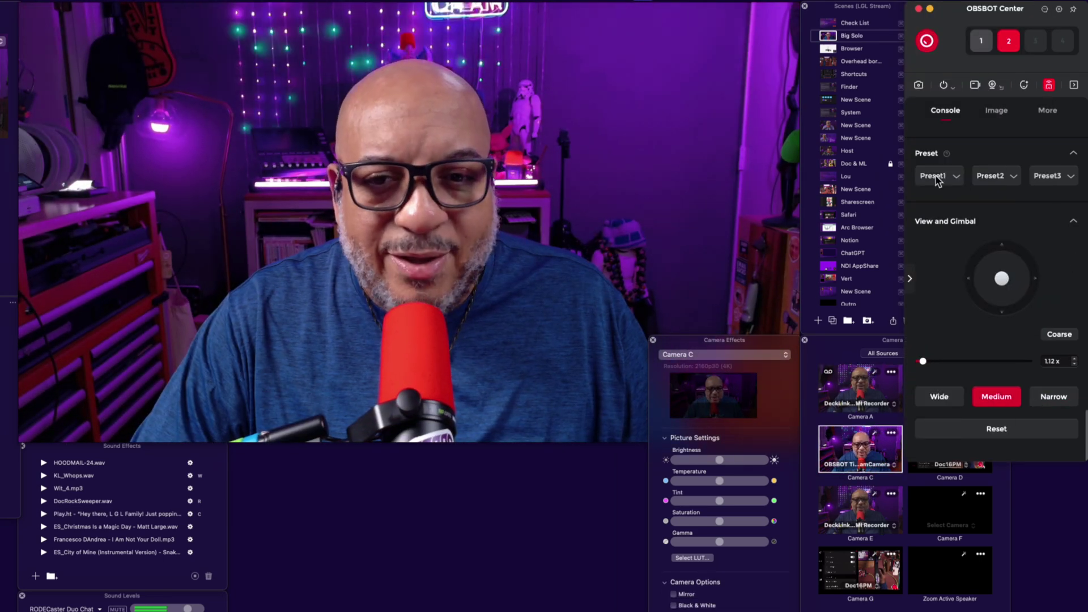
left_click(990, 177)
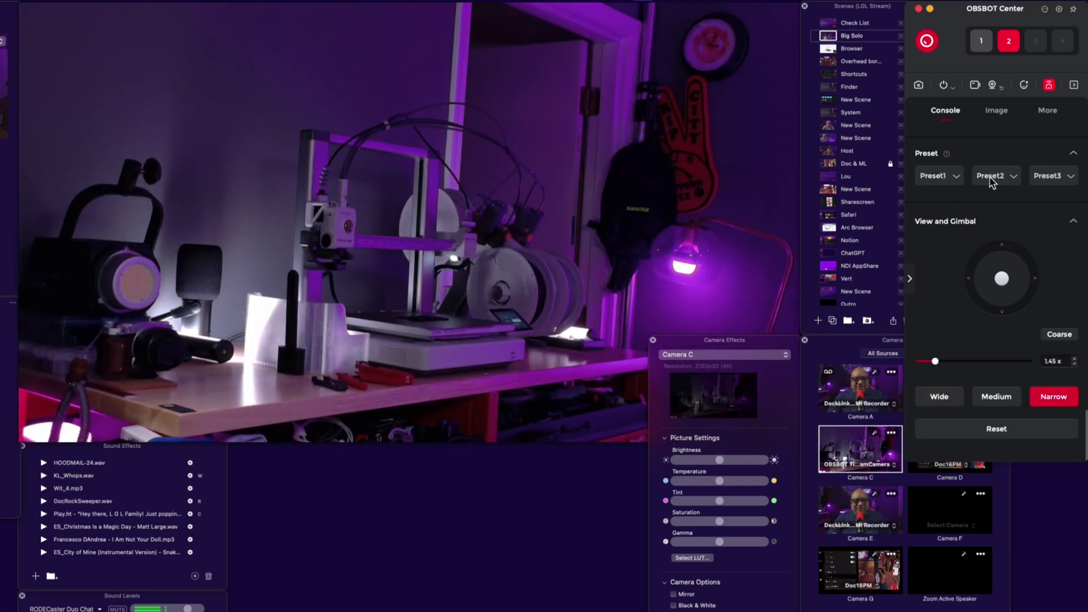
left_click(981, 42)
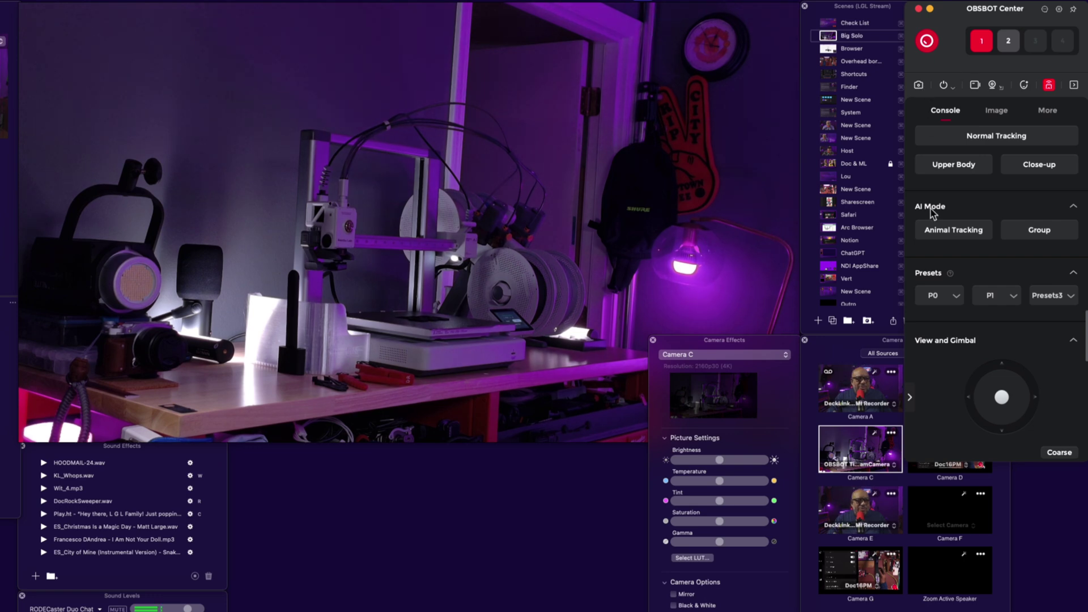
left_click(846, 356)
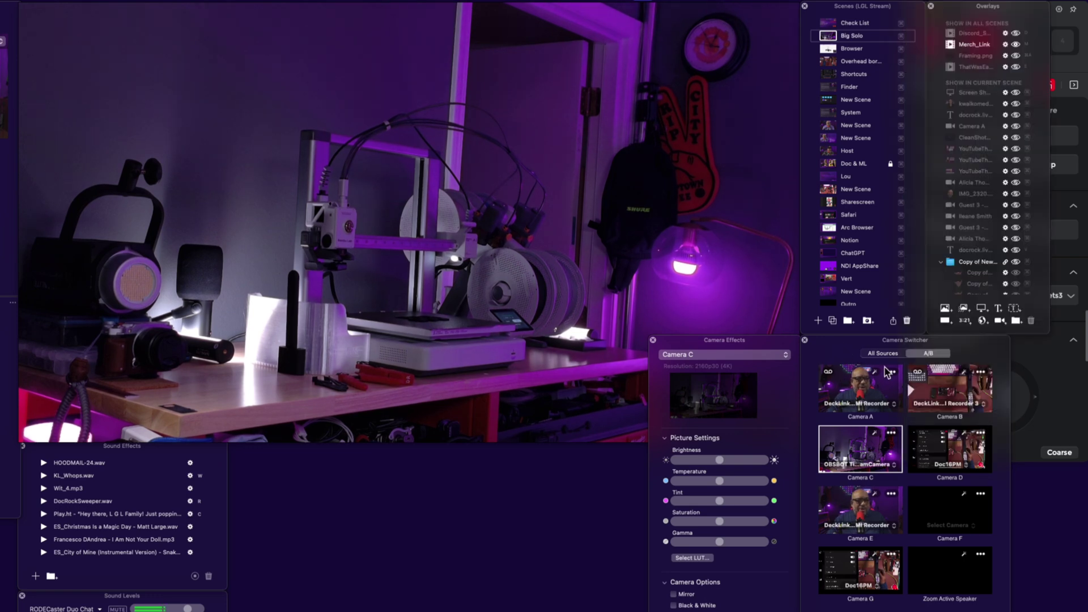
- Put the overhead desk camera live as Camera B, recall its P1 and Presets3 framings, then return to Camera A
left_click(967, 391)
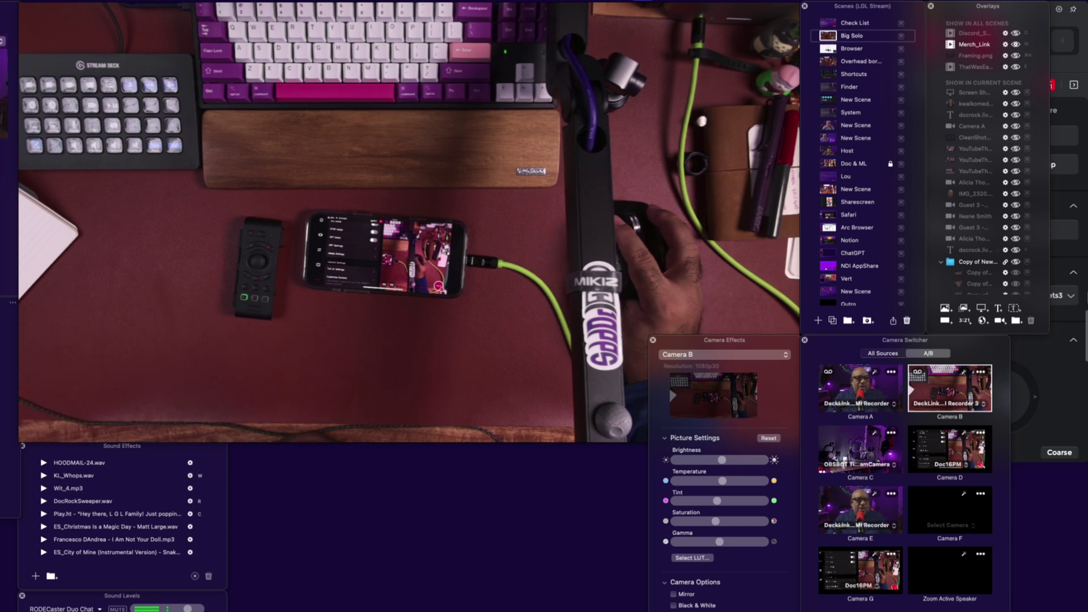
left_click(1071, 379)
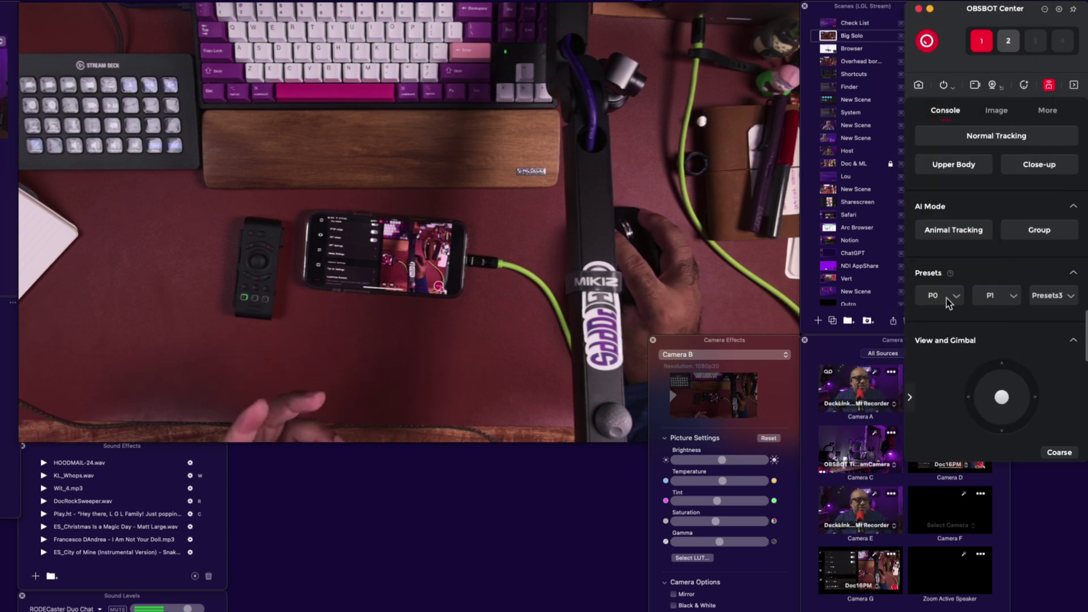
left_click(1000, 302)
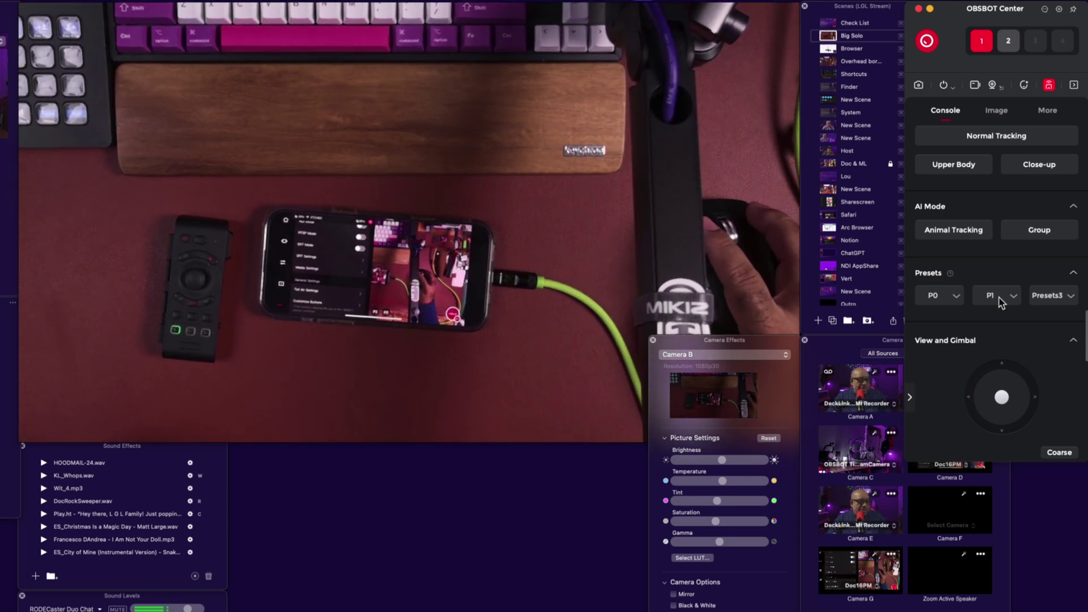
left_click(1057, 298)
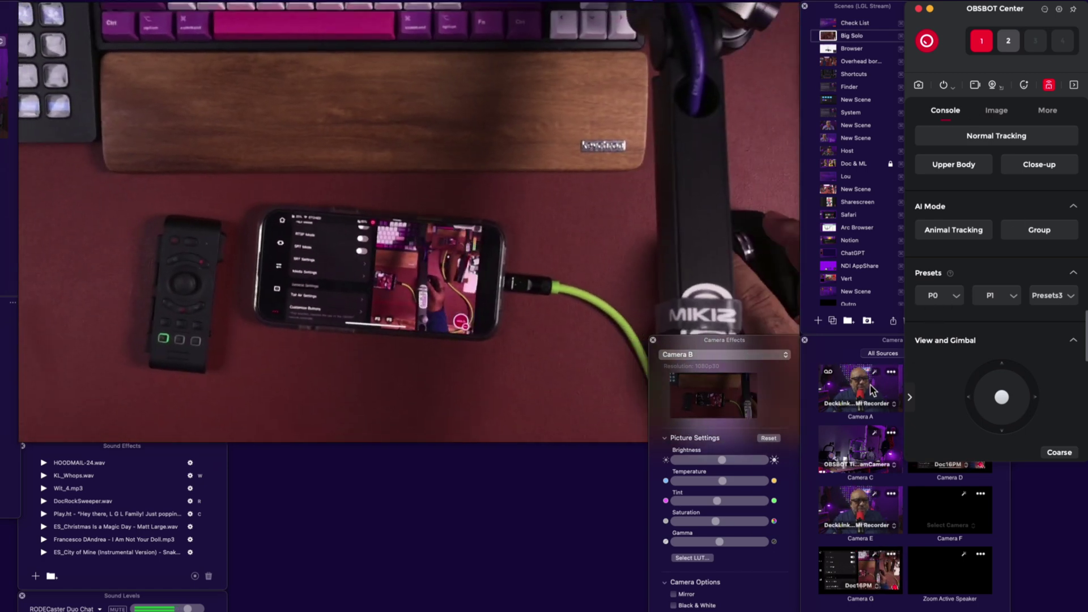
left_click(873, 391)
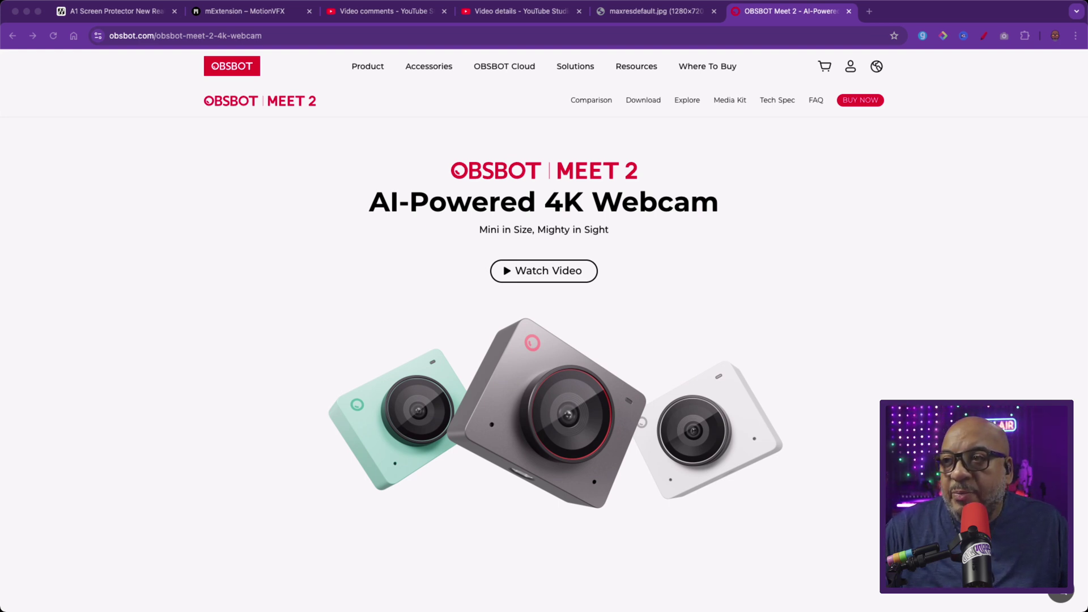
- Go to the OBSBOT download center from Resources and scroll through the product grid
left_click(635, 67)
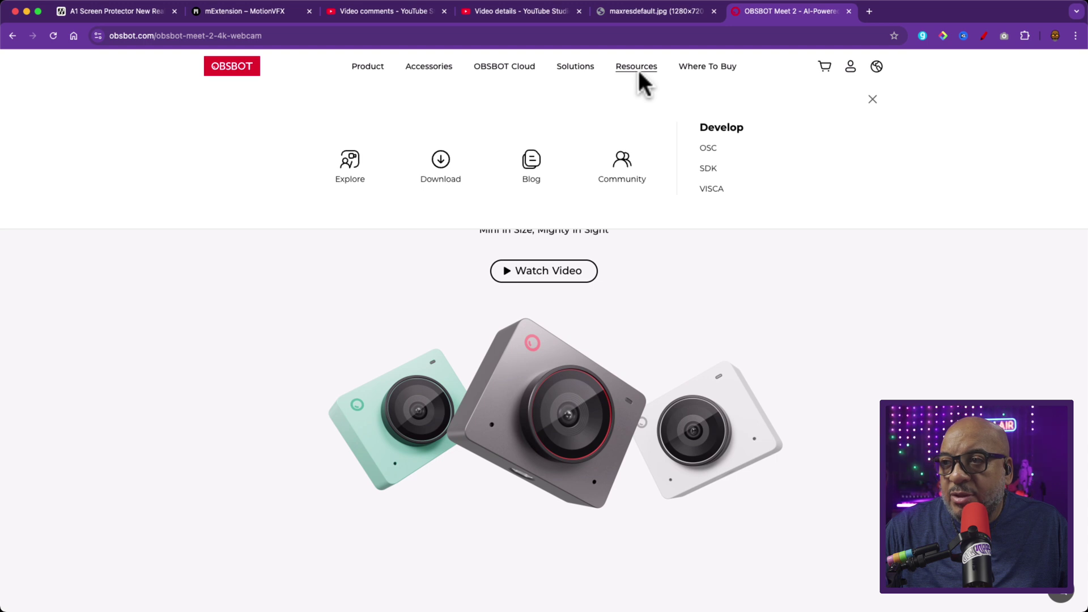
left_click(440, 170)
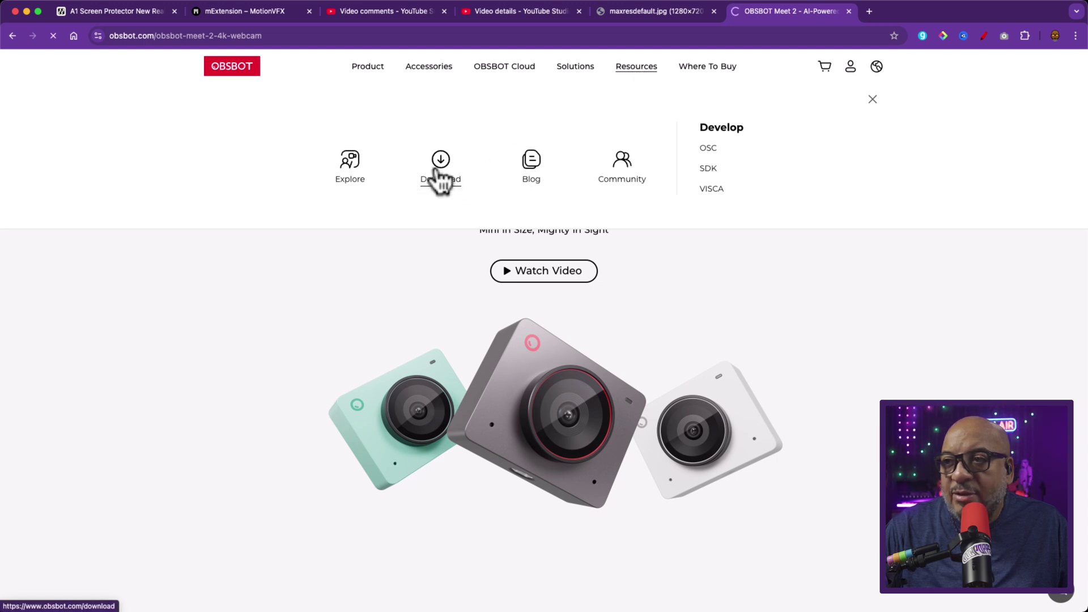
scroll(826, 335, "down", 4)
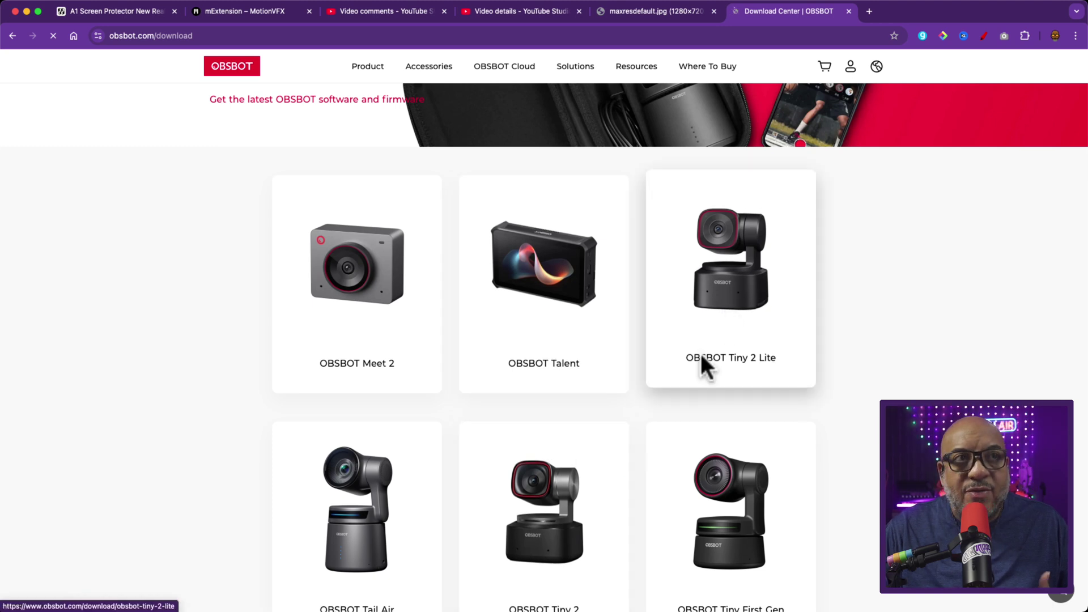
scroll(727, 303, "down", 3)
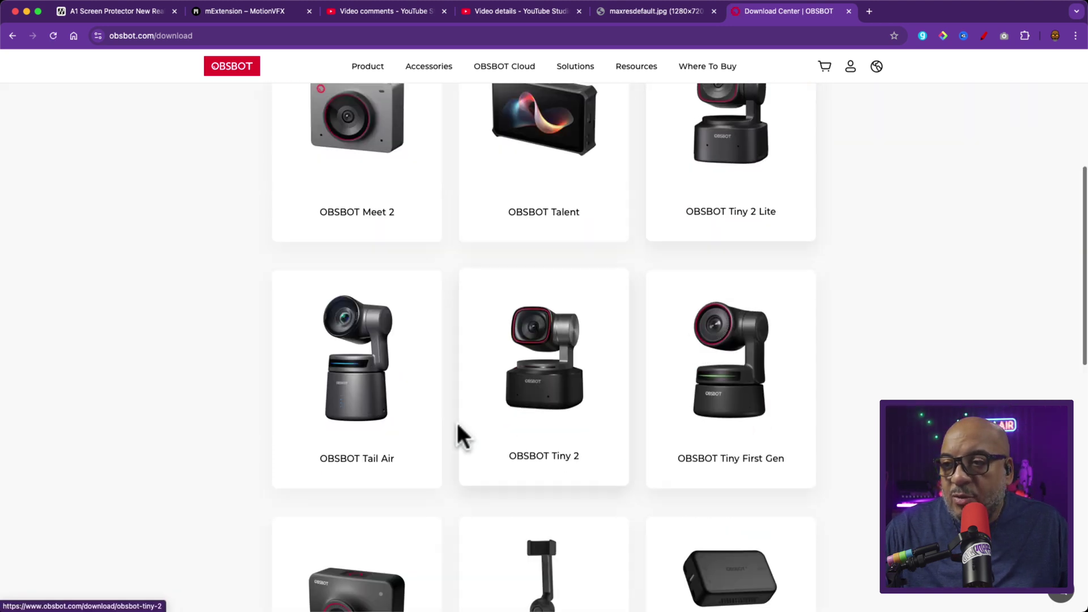
- Open the OBSBOT Tail Air download page and browse its app and firmware downloads
left_click(369, 403)
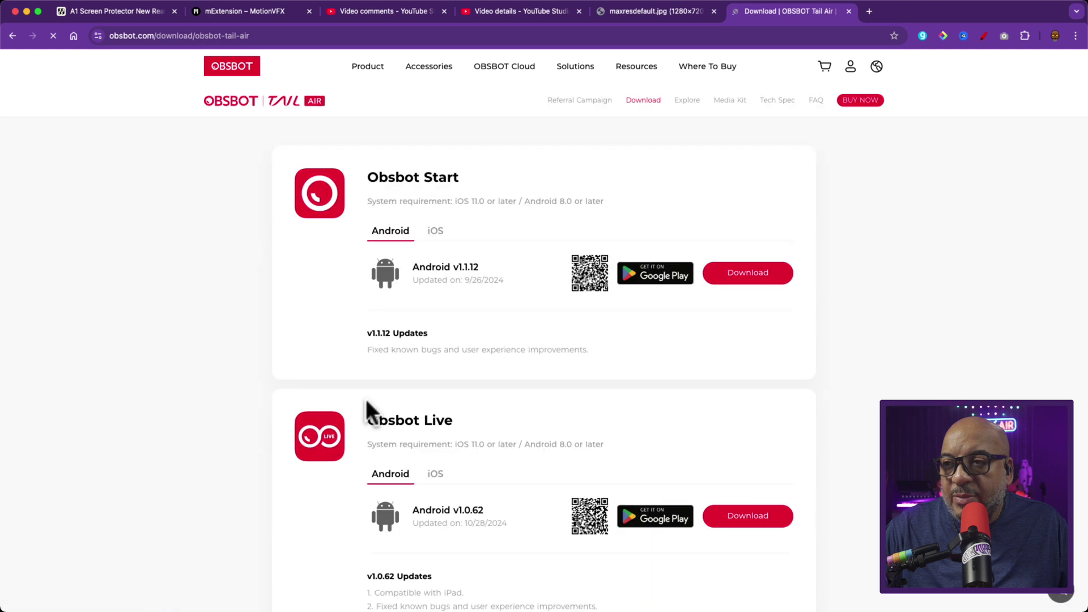
scroll(466, 366, "down", 7)
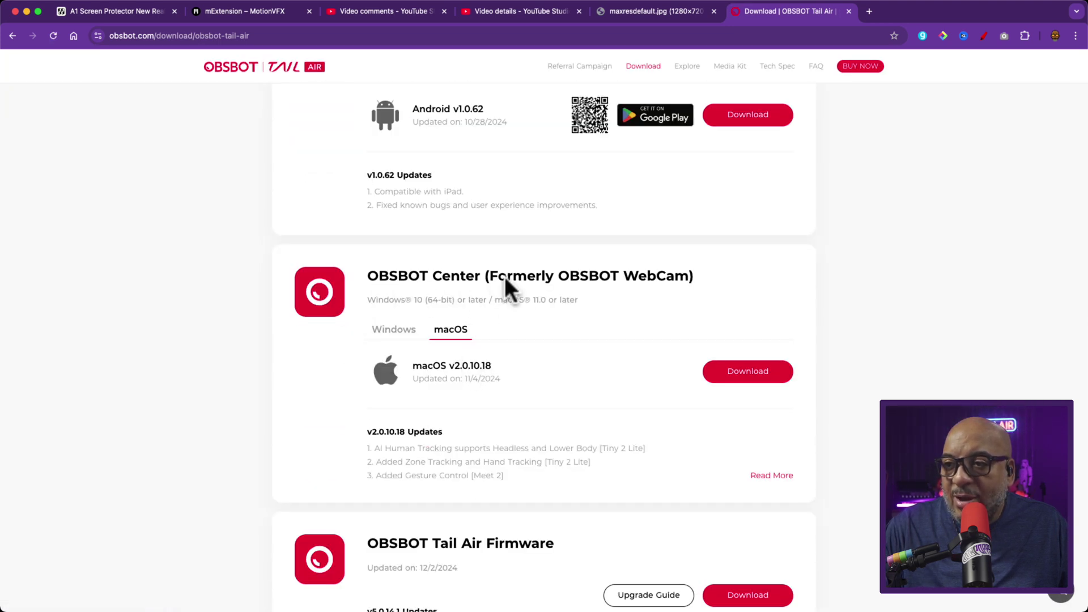
scroll(540, 380, "up", 7)
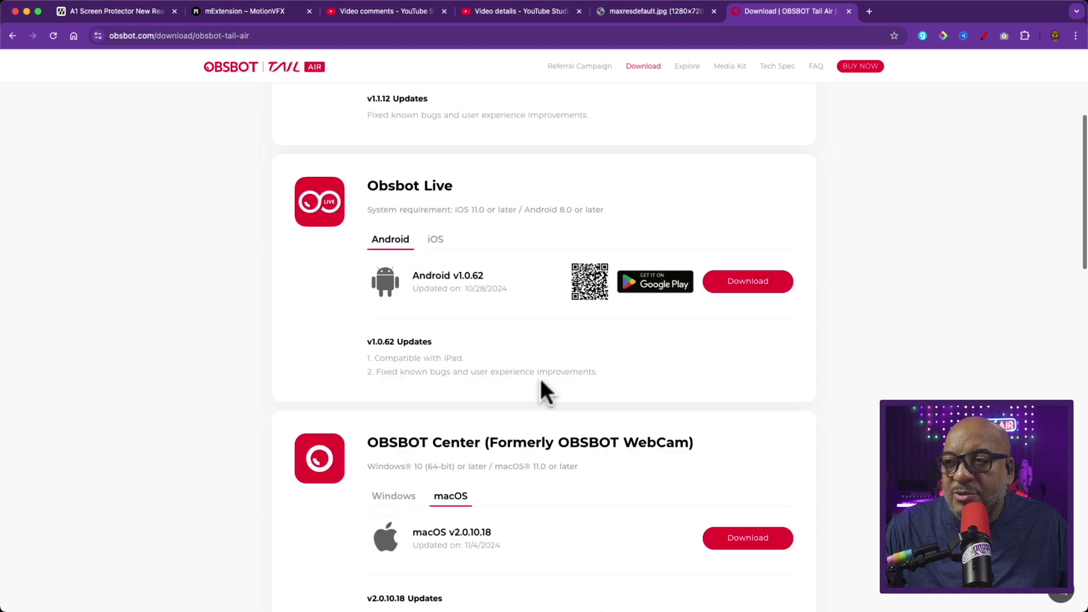
scroll(542, 392, "down", 1)
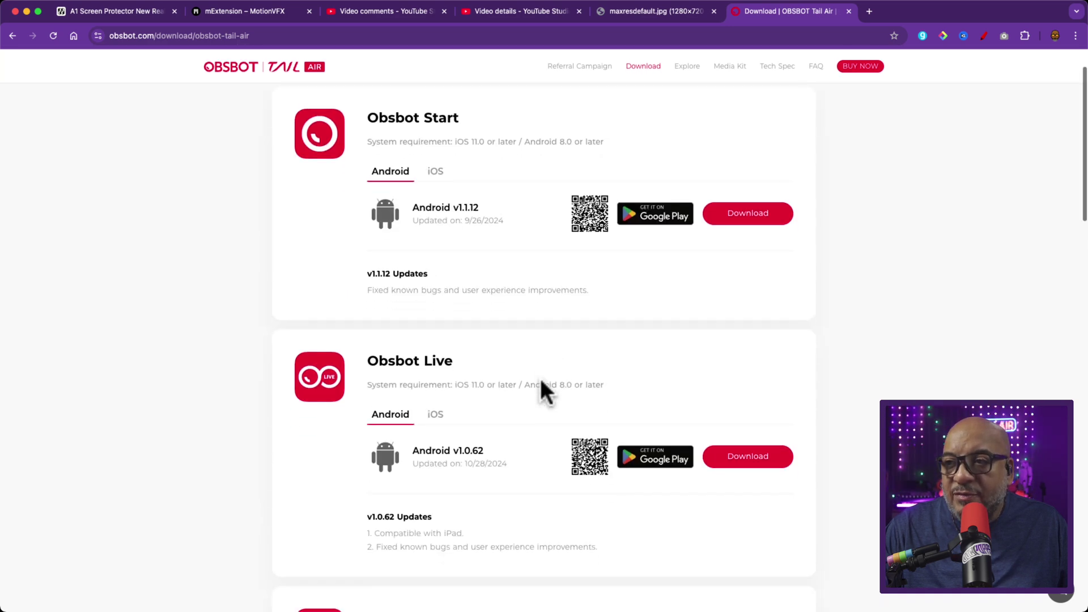